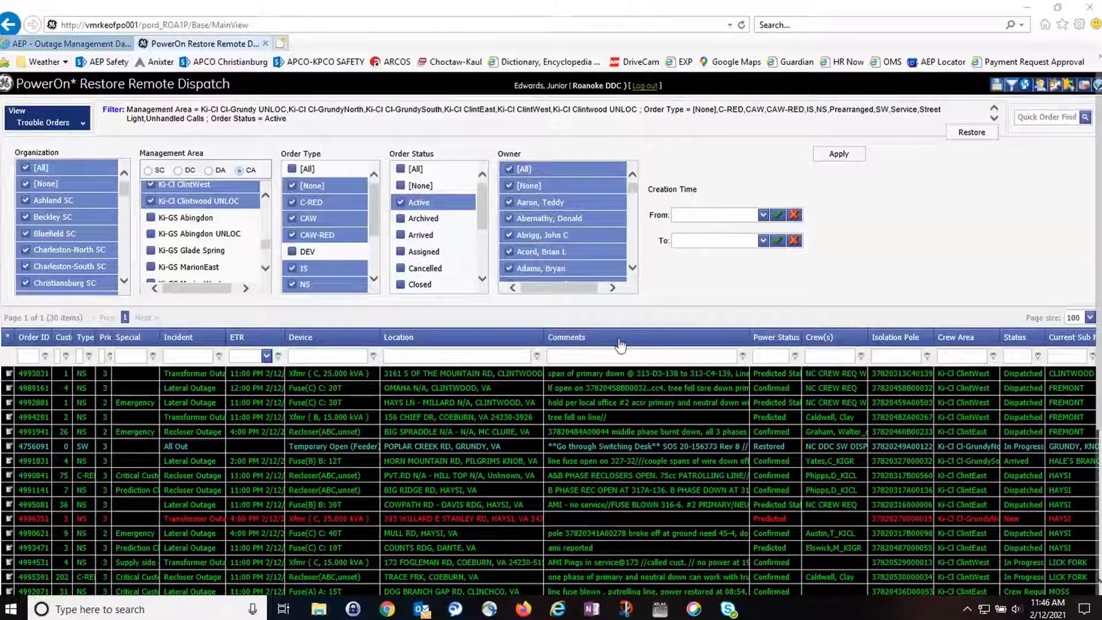
- Export the trouble orders list to Excel, open the exported file and enable editing
right_click(620, 343)
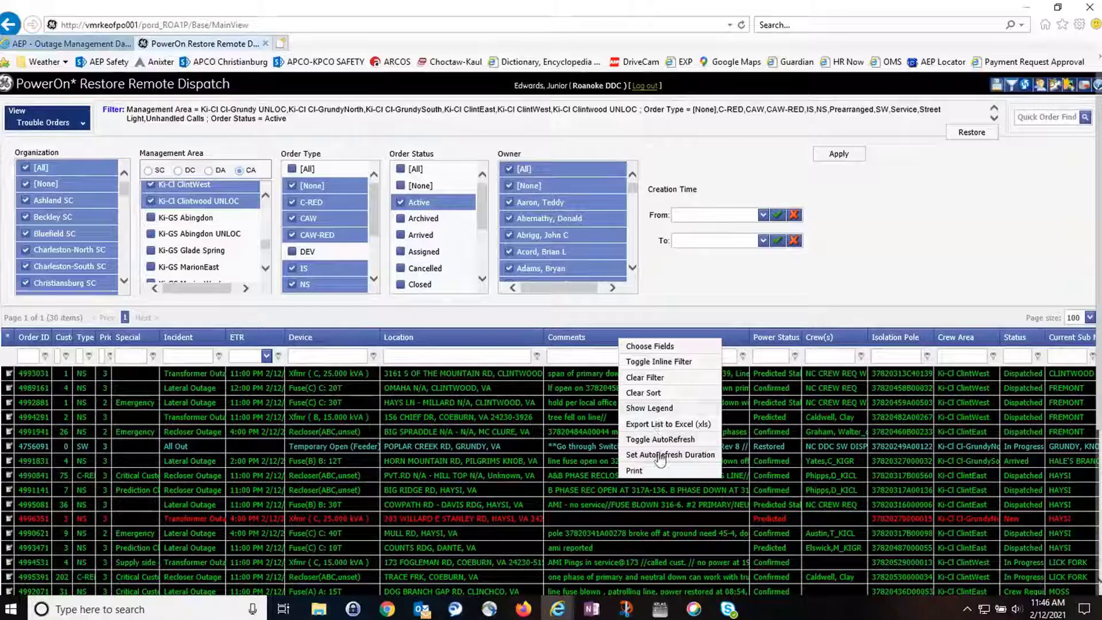
left_click(658, 425)
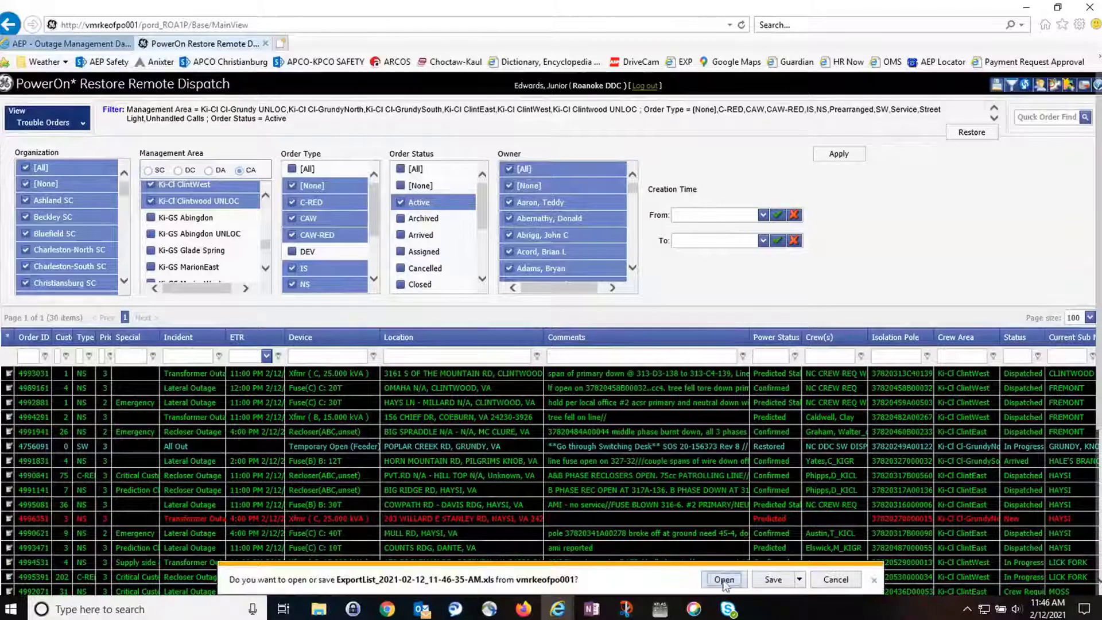
left_click(725, 581)
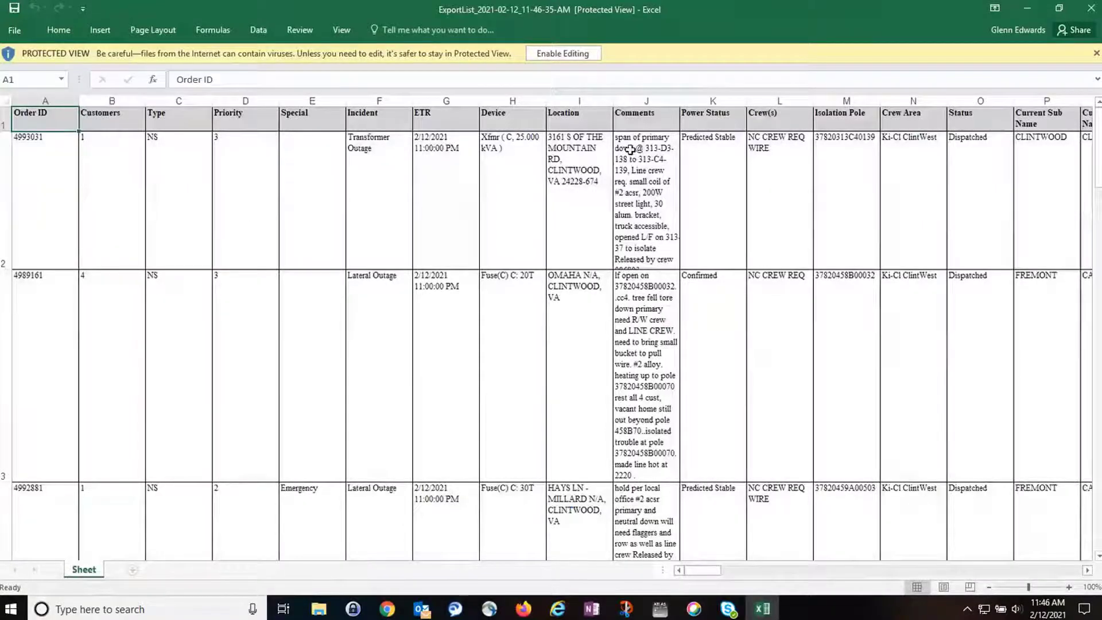
left_click(569, 52)
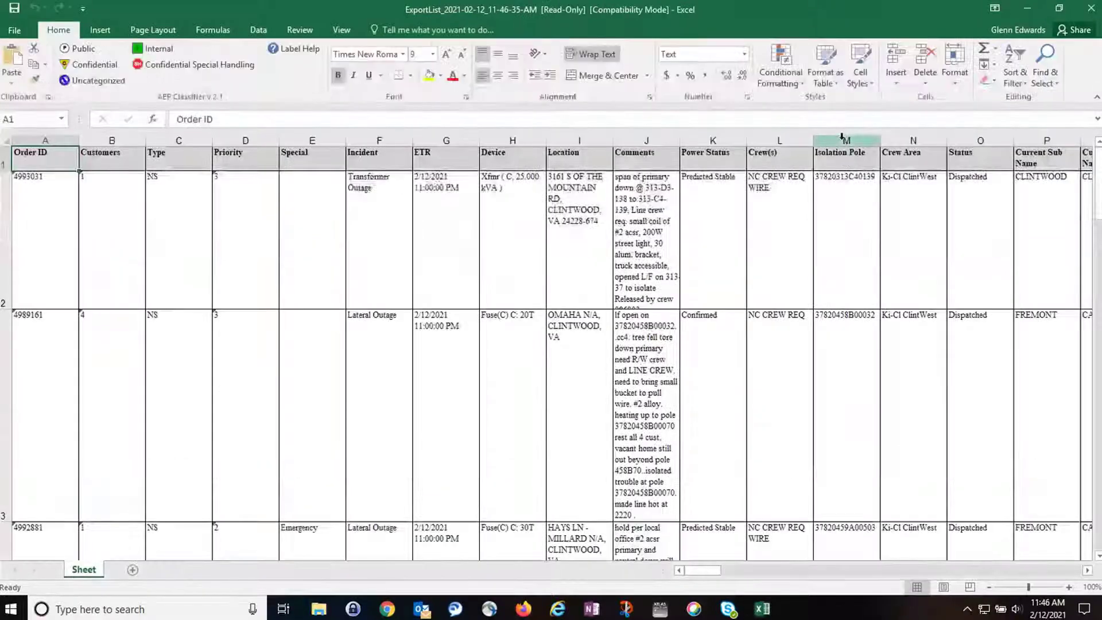
- Move the Isolation Pole column in front of the Order ID column so it becomes column A
left_click(842, 136)
right_click(842, 136)
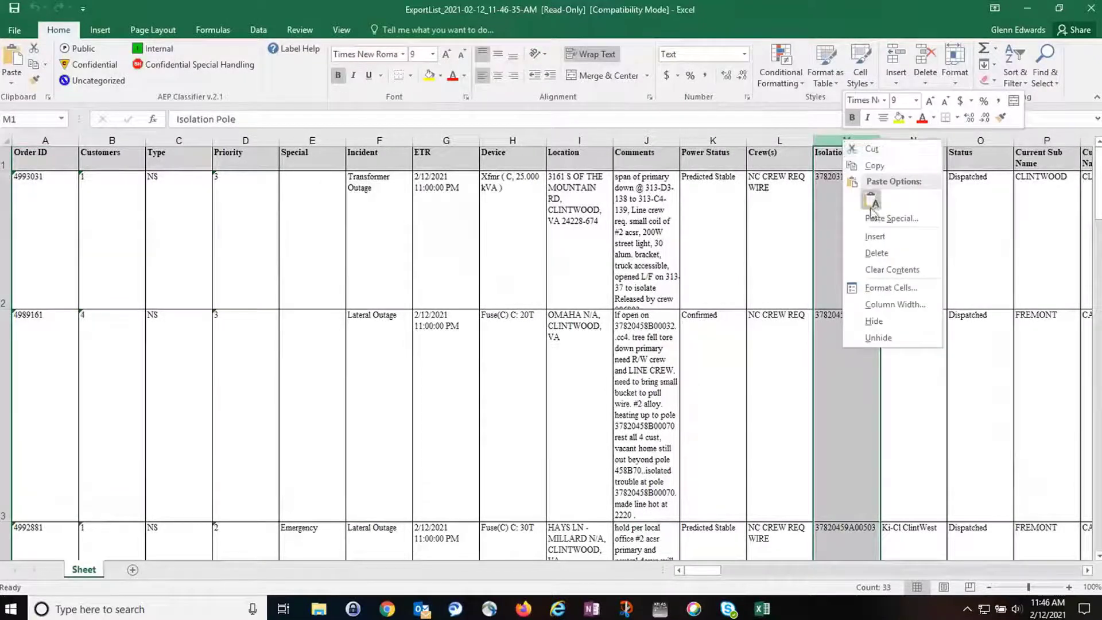
left_click(874, 166)
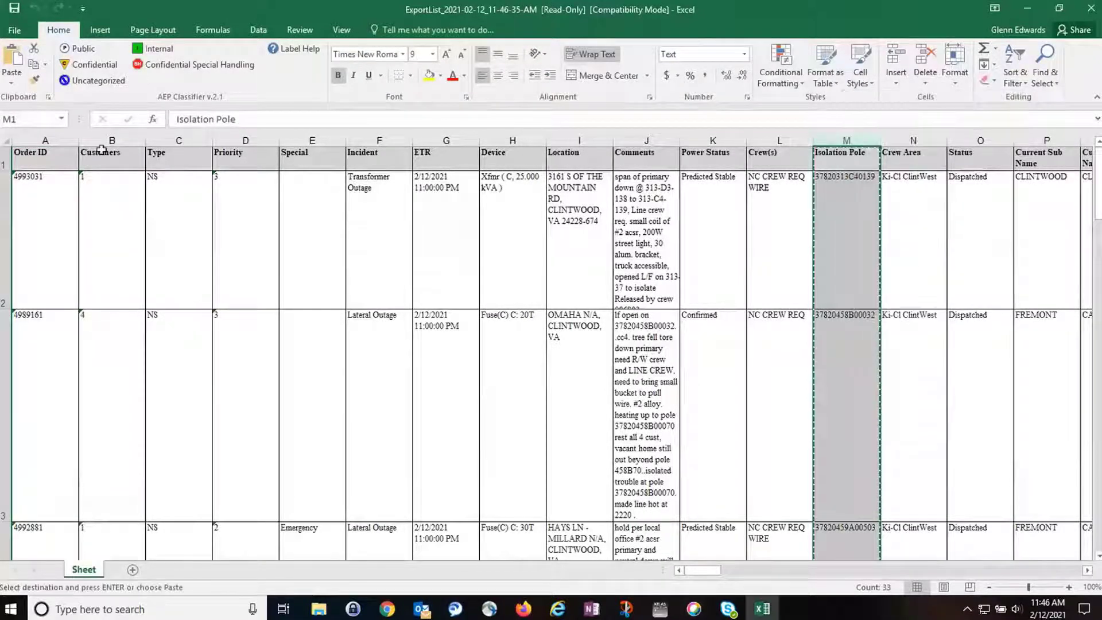
left_click(44, 140)
right_click(45, 142)
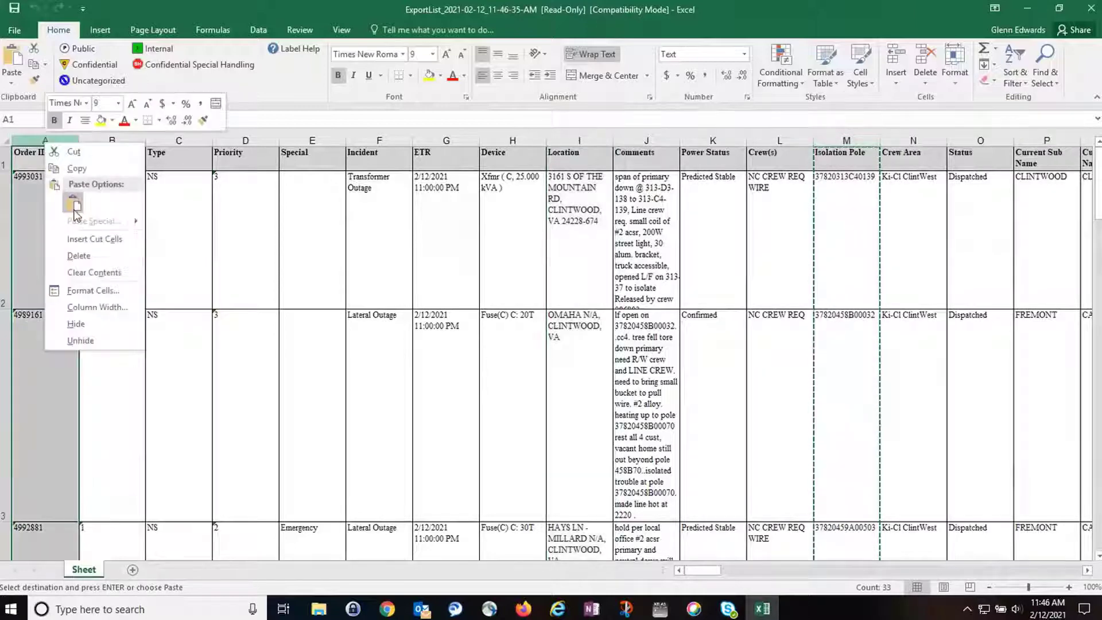
left_click(76, 240)
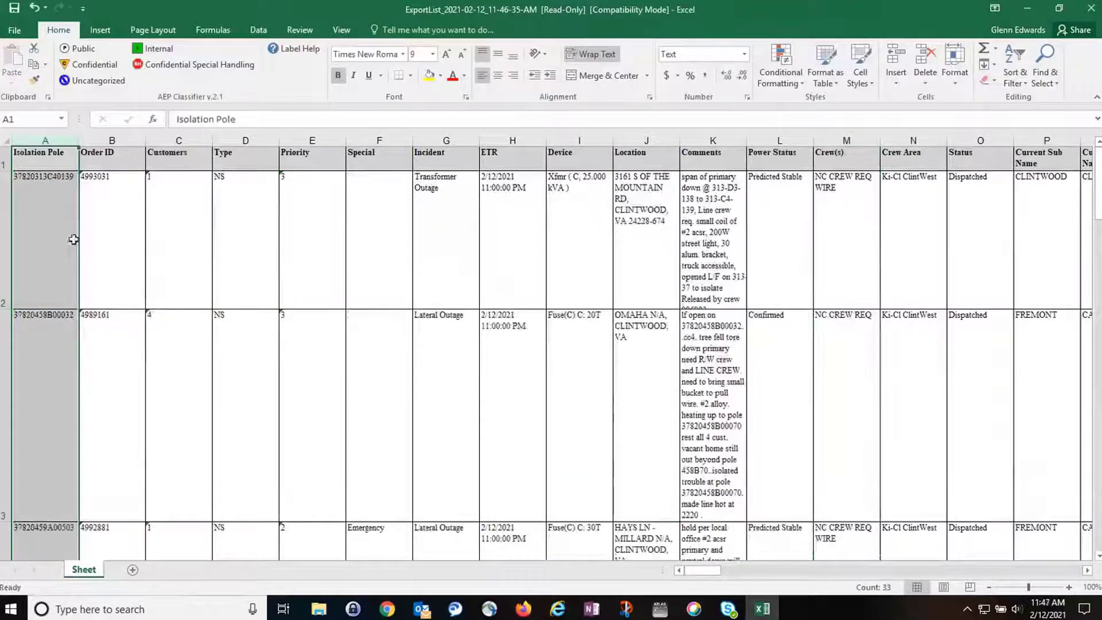
- Rename the Isolation Pole header in A1 to Location and the Order ID header in B1 to Label
left_click(46, 158)
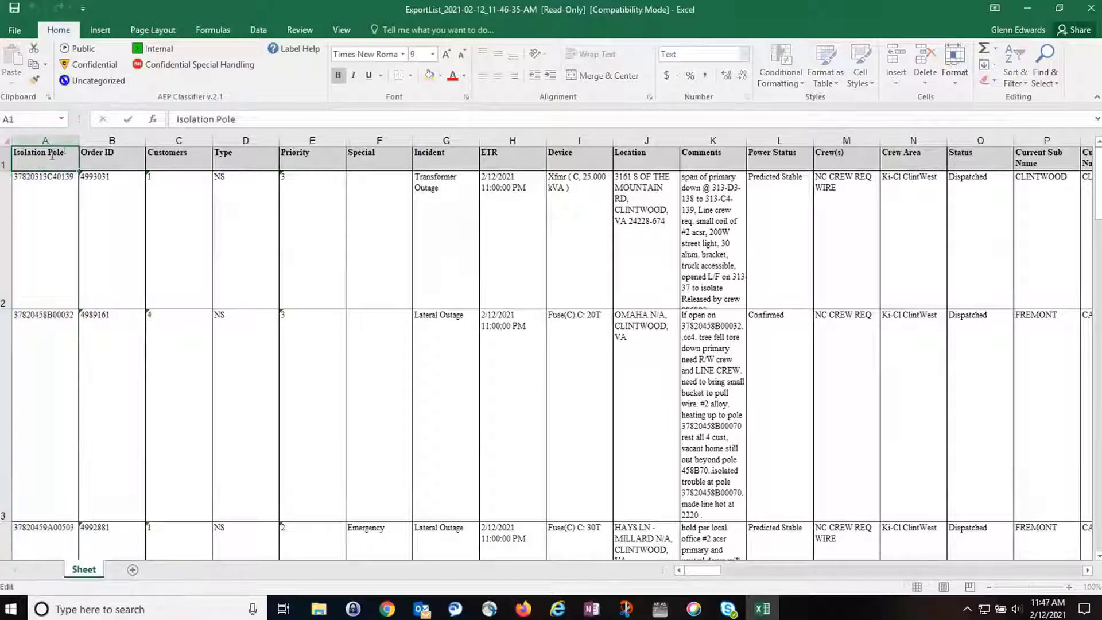
double_click(46, 158)
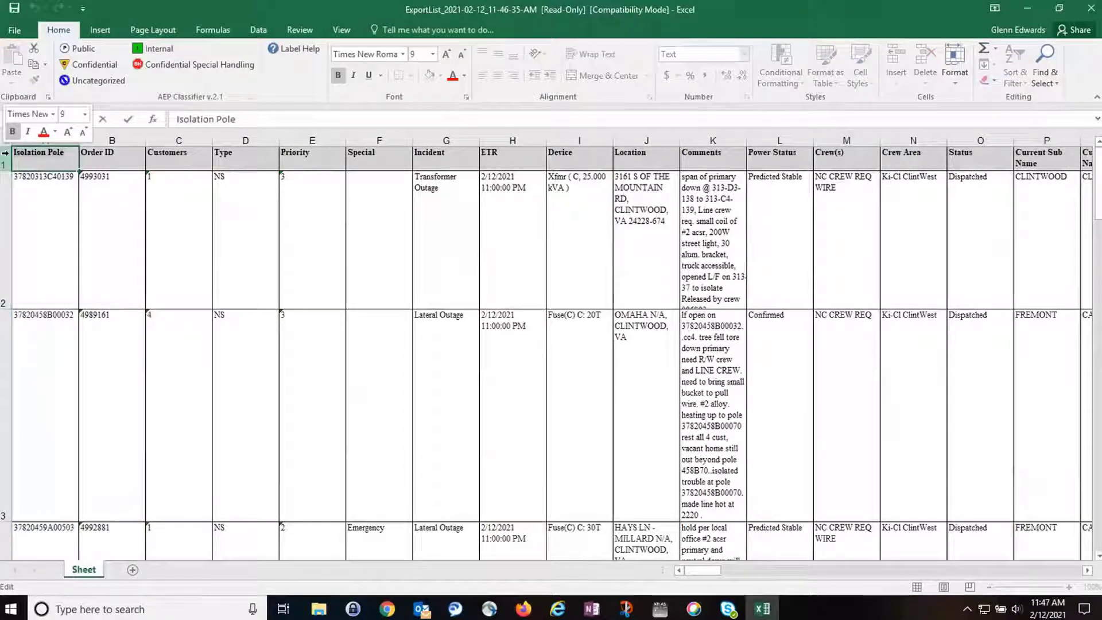
type("Loc")
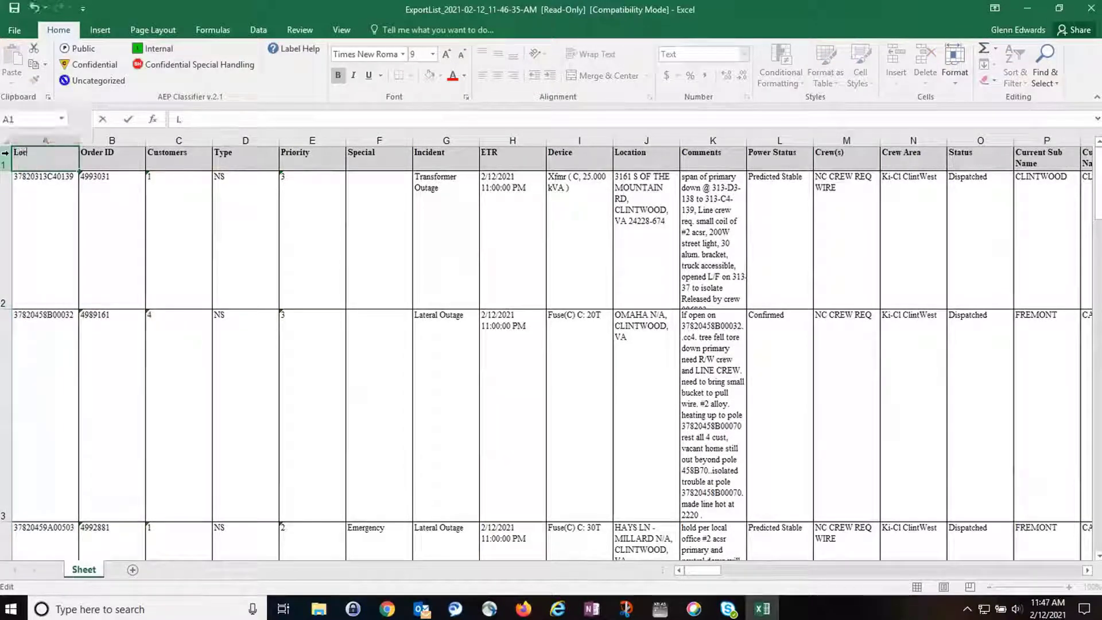
type("ation")
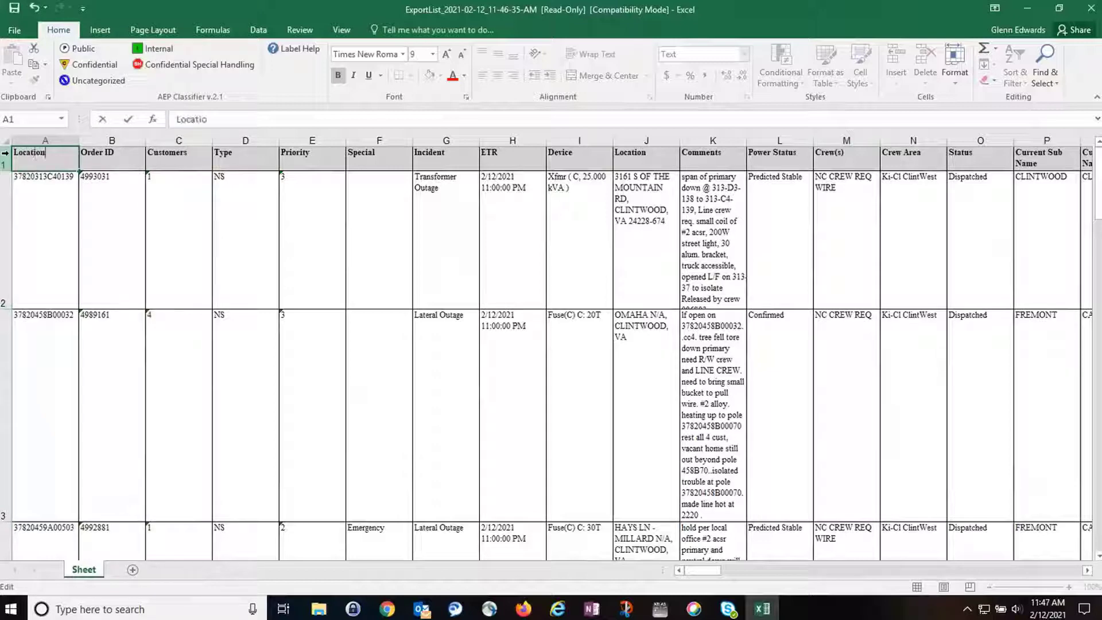
left_click(117, 158)
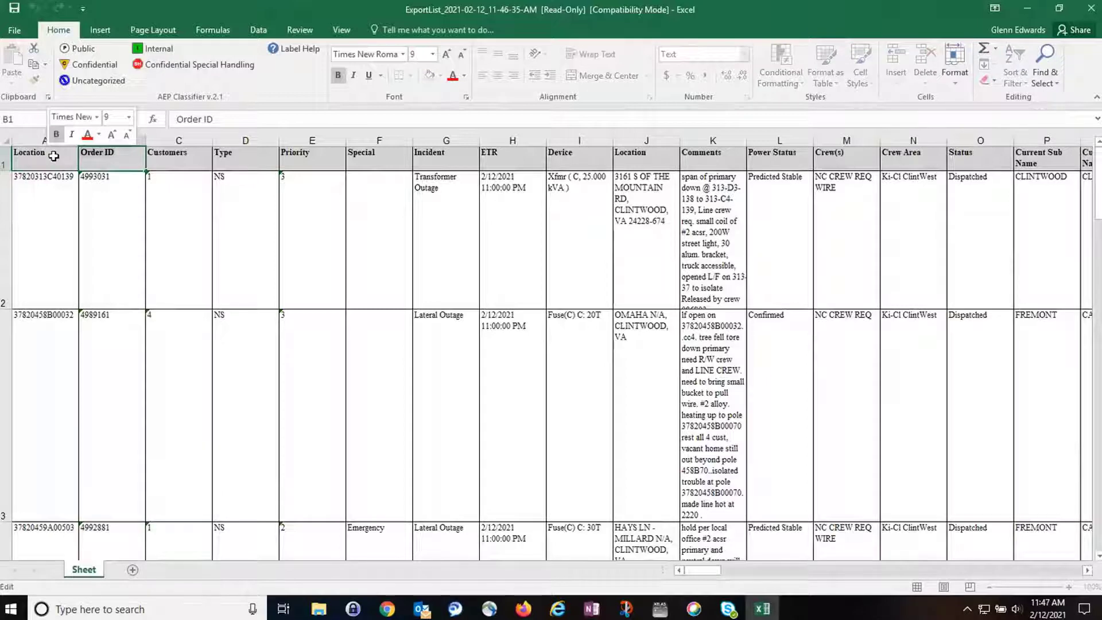
type("Label")
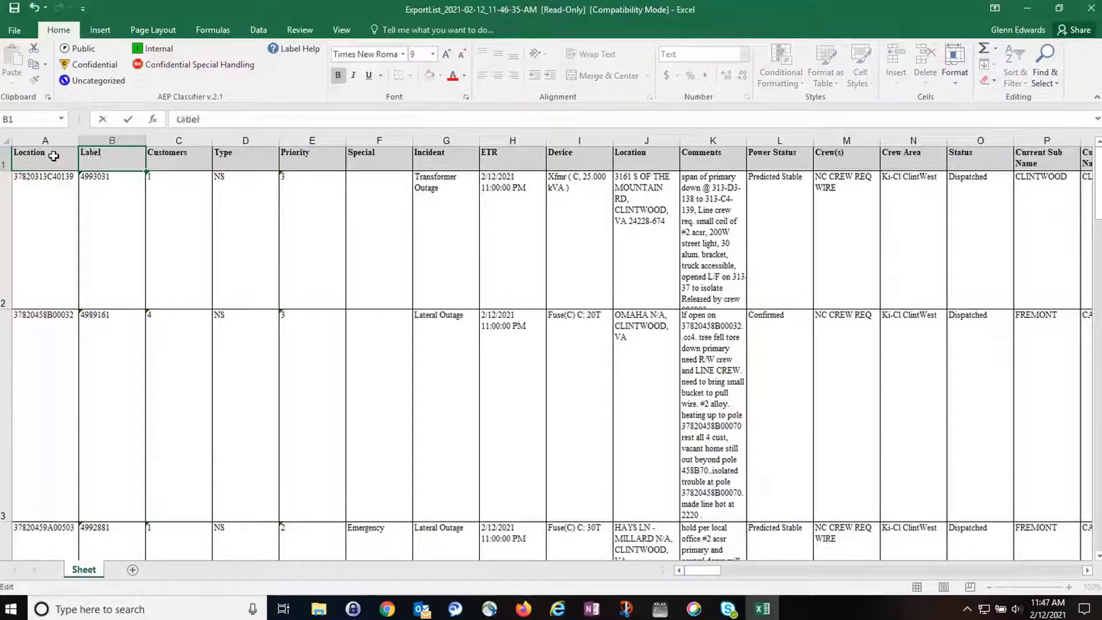
left_click(186, 241)
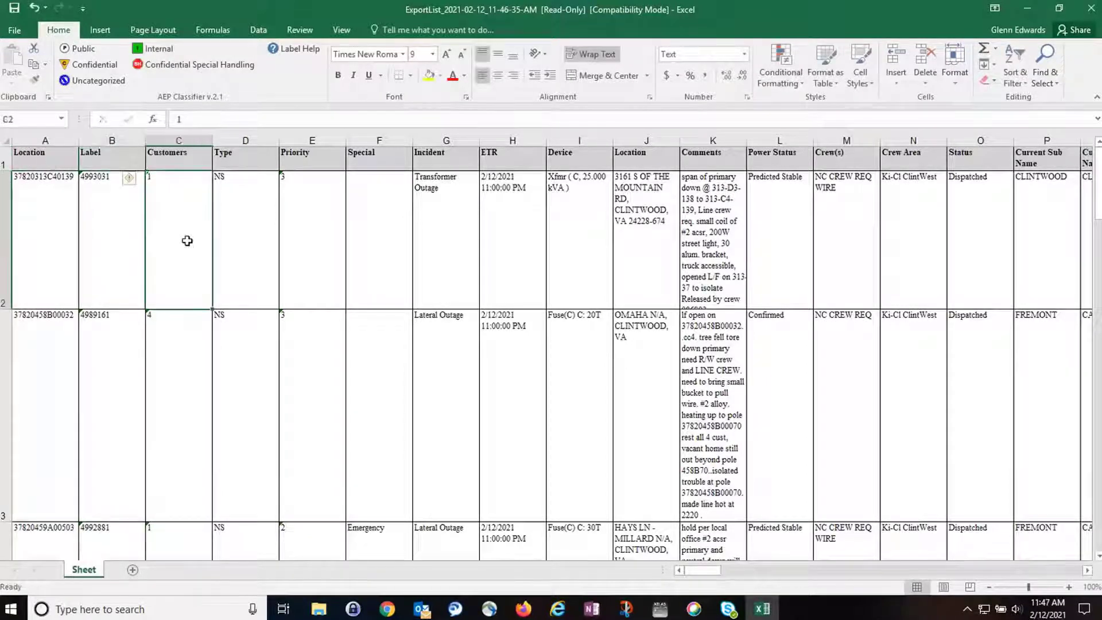
- Start saving a copy of the workbook in the Desktop folder Temperory, classified as Internal
left_click(14, 30)
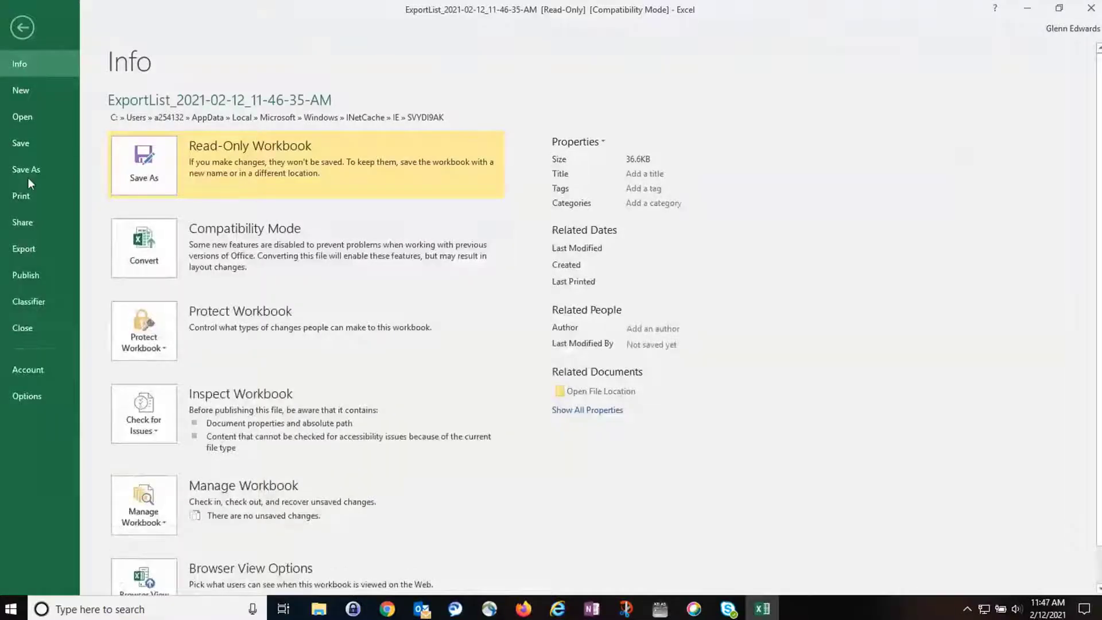
left_click(27, 174)
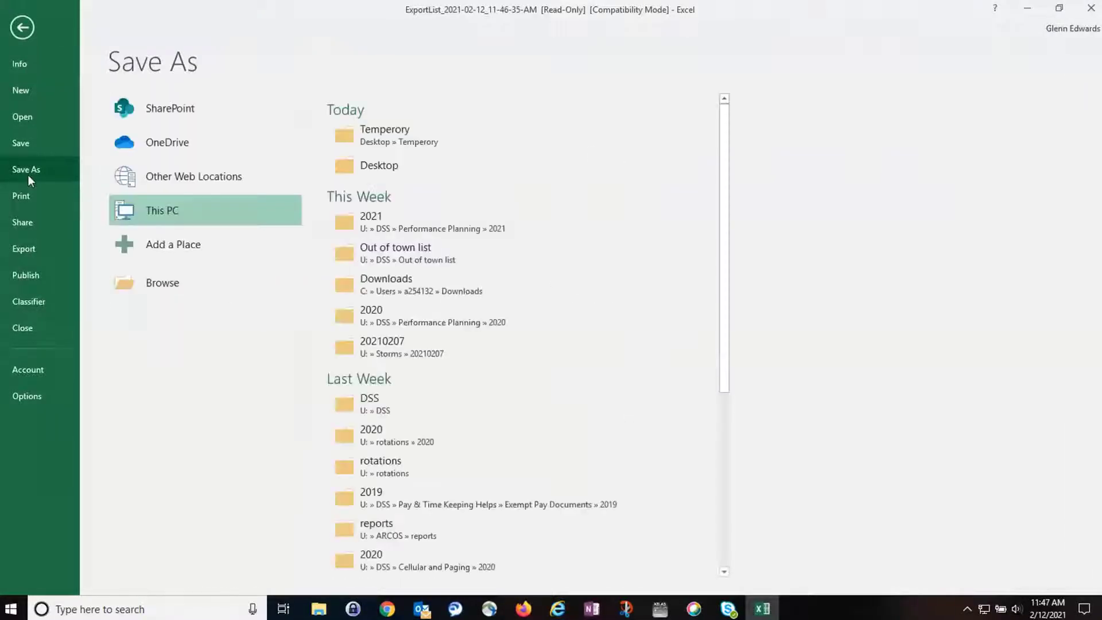
left_click(408, 141)
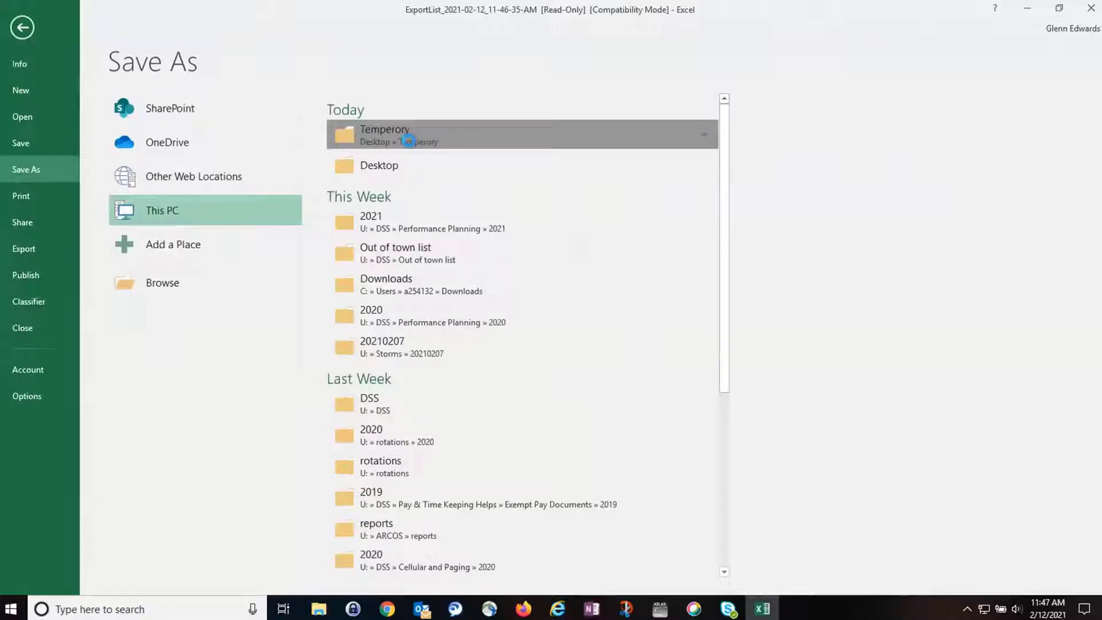
left_click(618, 272)
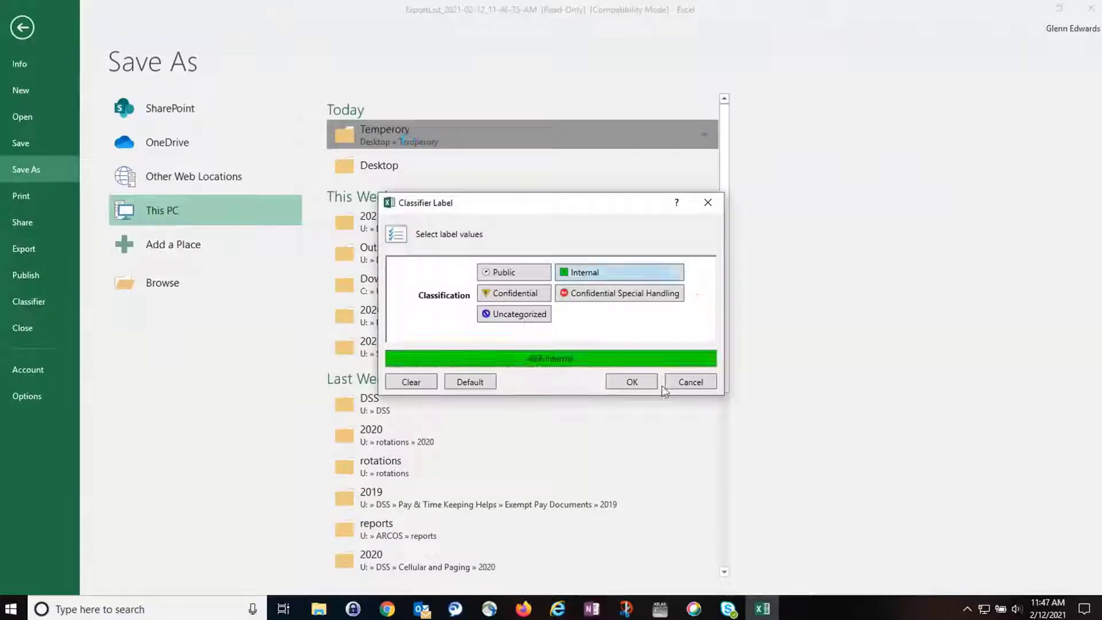
left_click(643, 385)
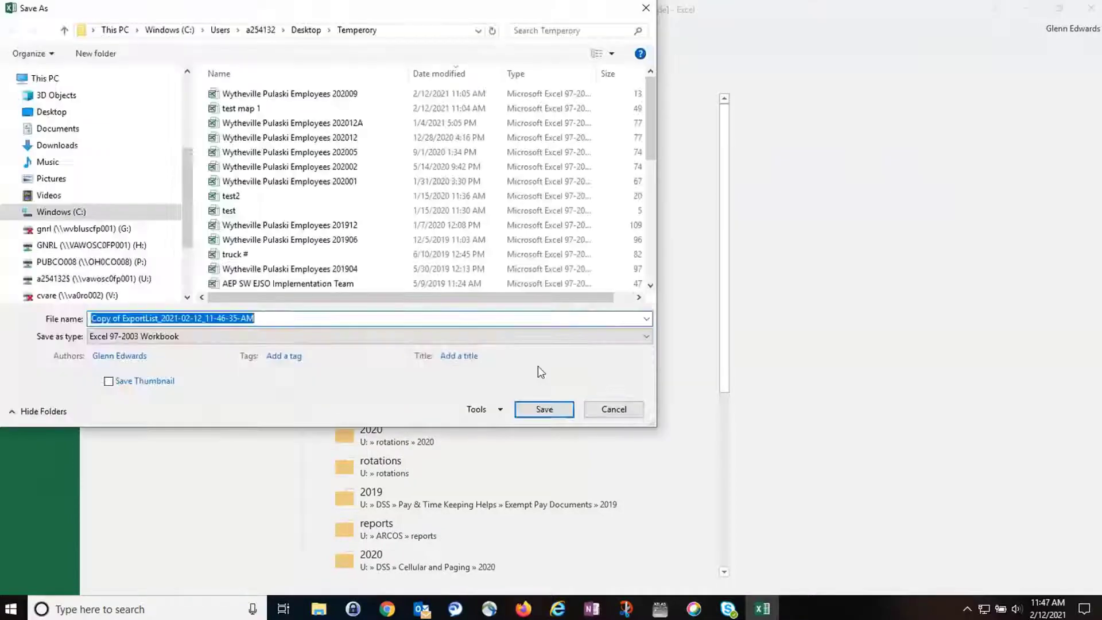
- Save the copy as CSV (Comma delimited) under the suggested file name, keeping that format
left_click(377, 339)
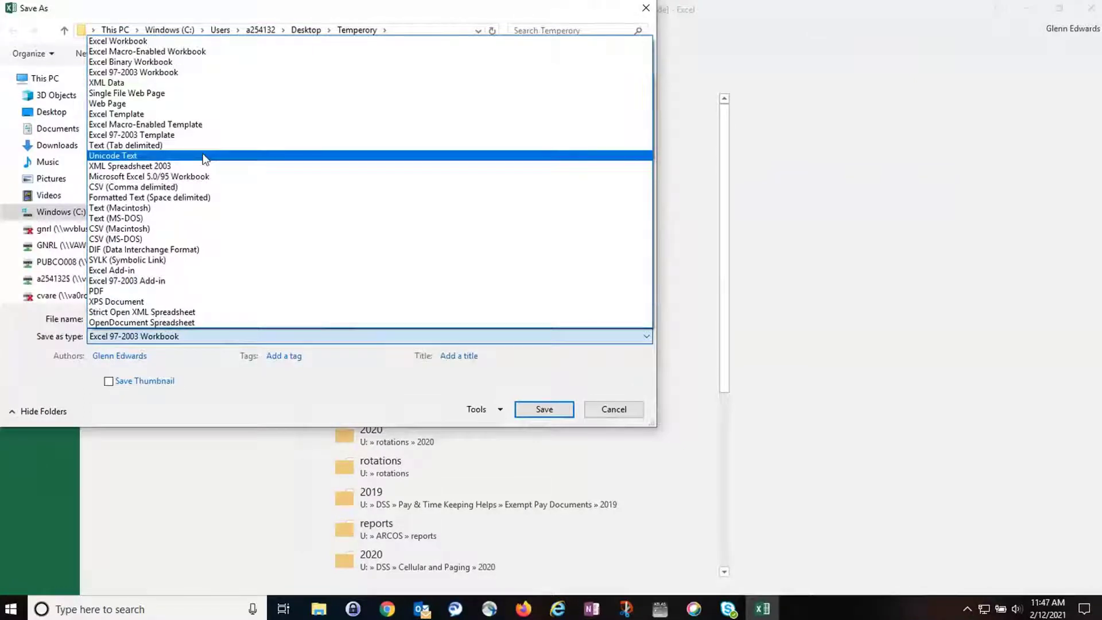
left_click(190, 188)
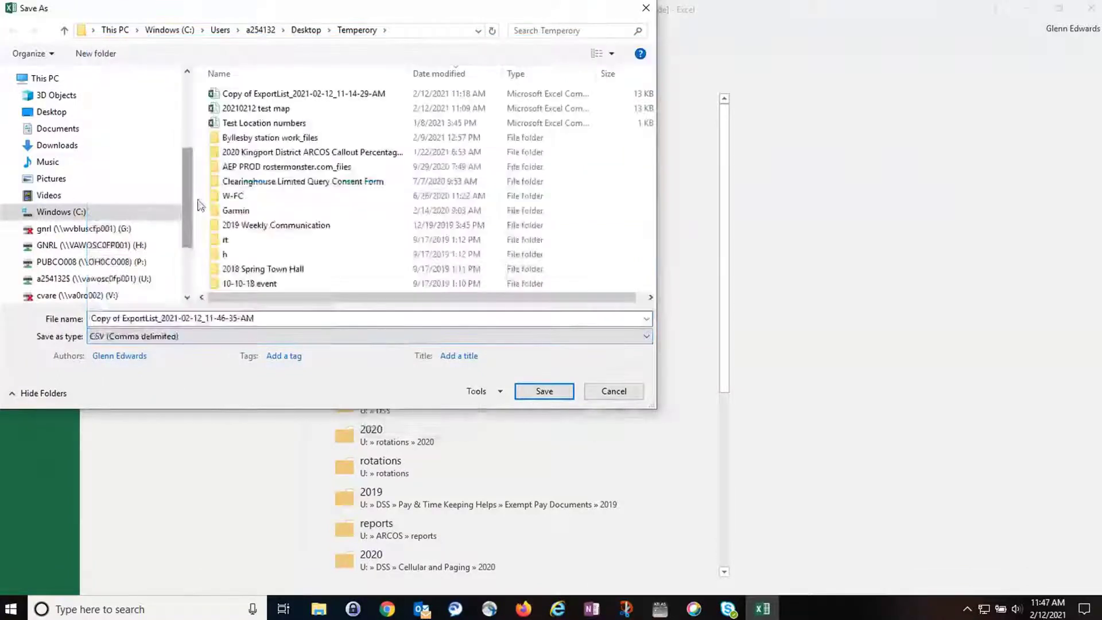
left_click(545, 391)
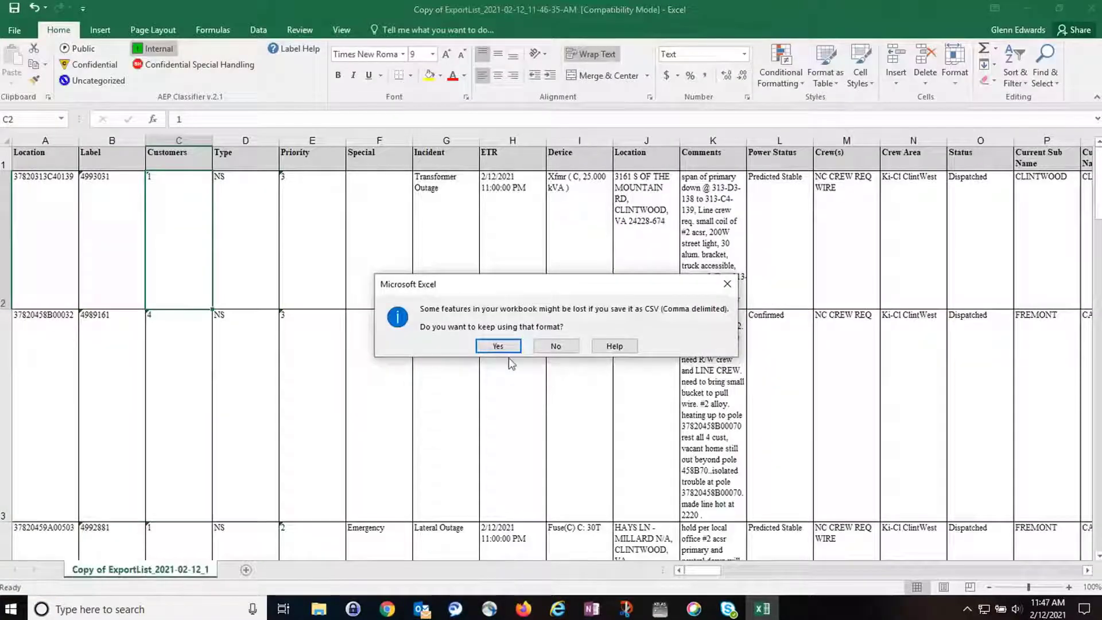
left_click(498, 347)
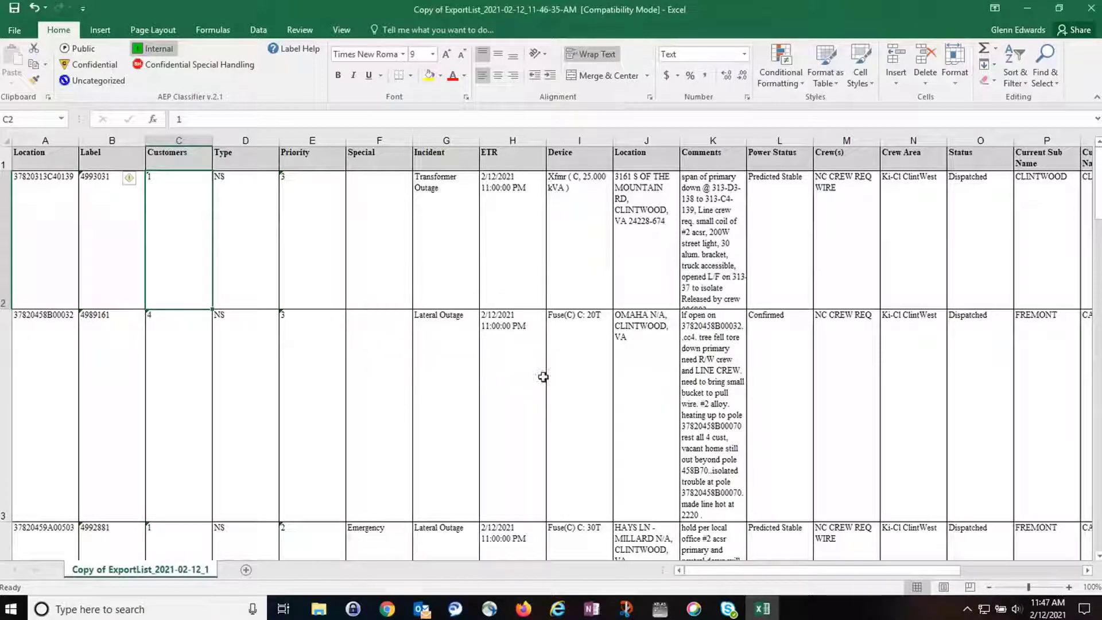
- Switch to AEP ATLAS and import Copy of ExportList_2021-02-12_11-46-35-AM.csv from the Desktop folder Temperory onto the map
left_click(661, 611)
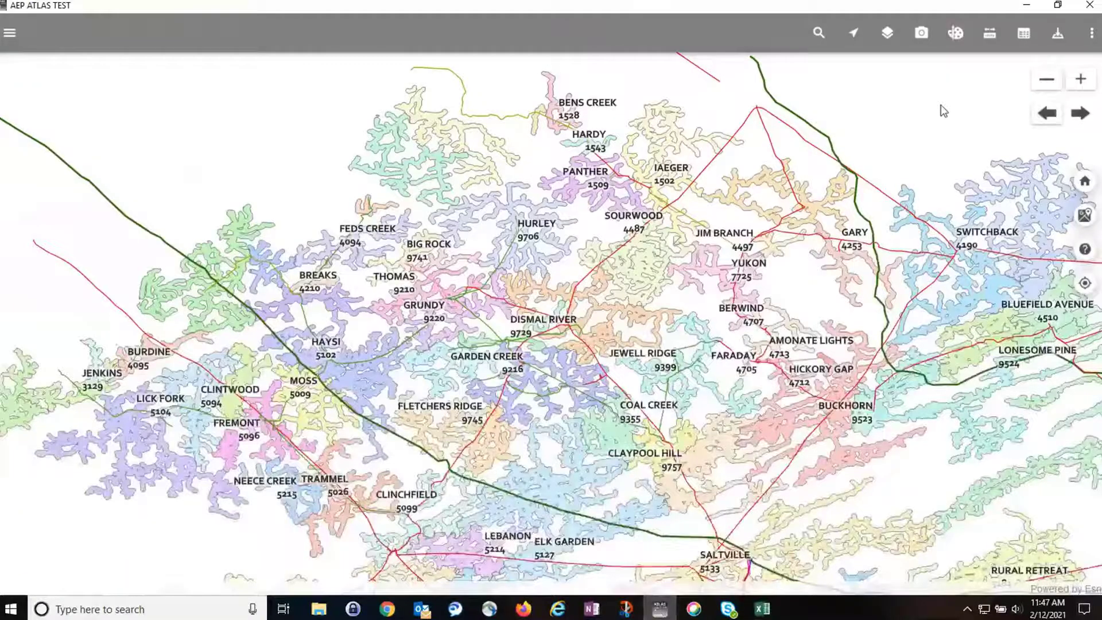
left_click(1057, 33)
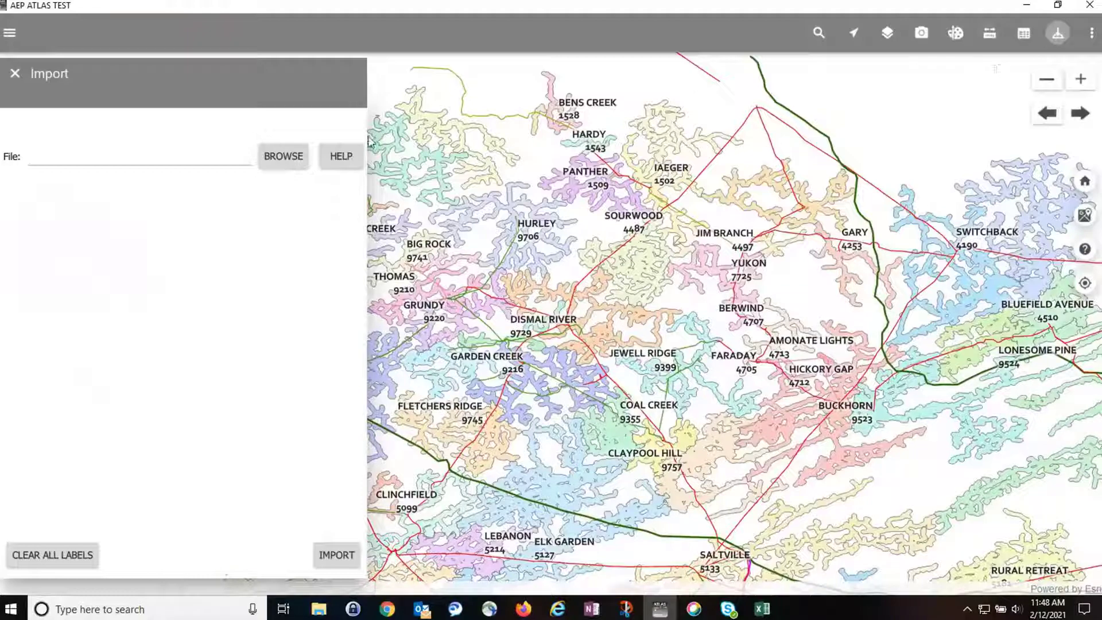
left_click(281, 157)
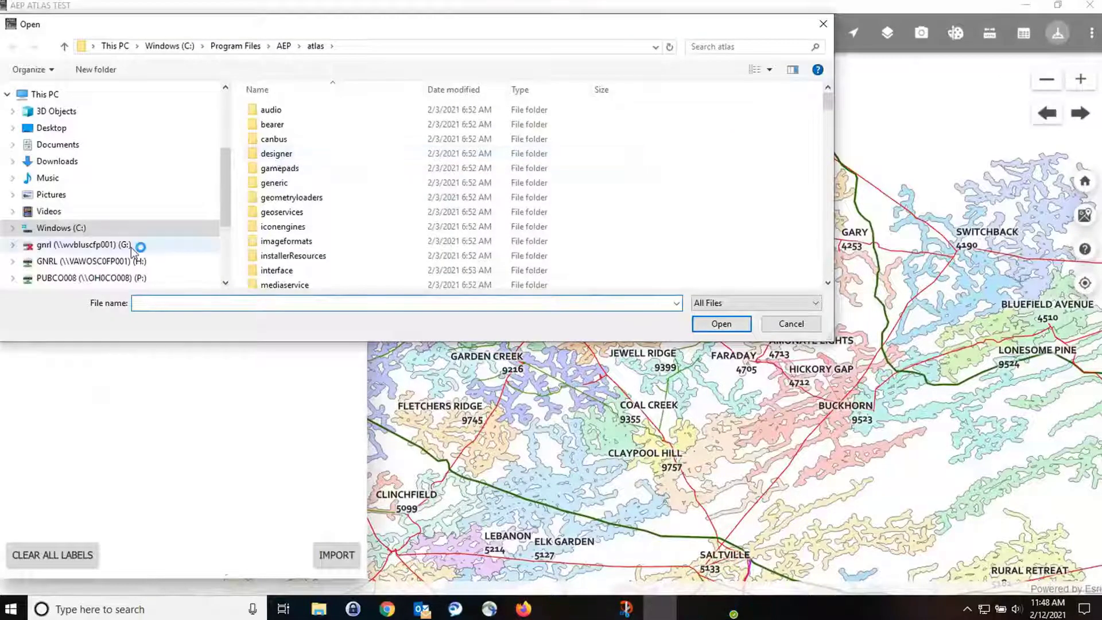
left_click(79, 133)
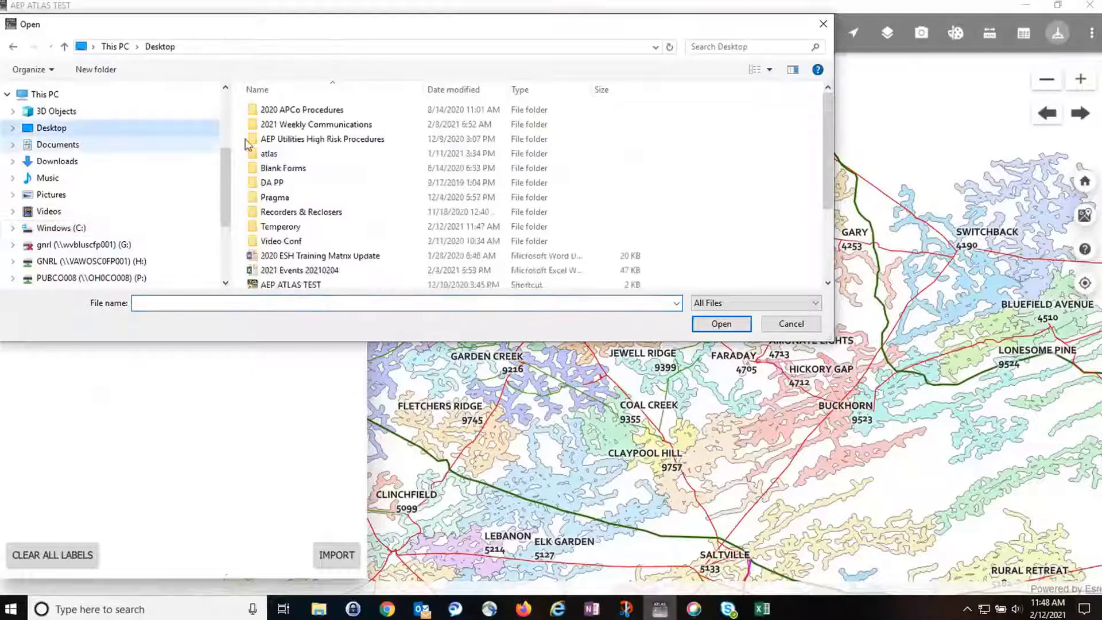
left_click(287, 227)
double_click(287, 228)
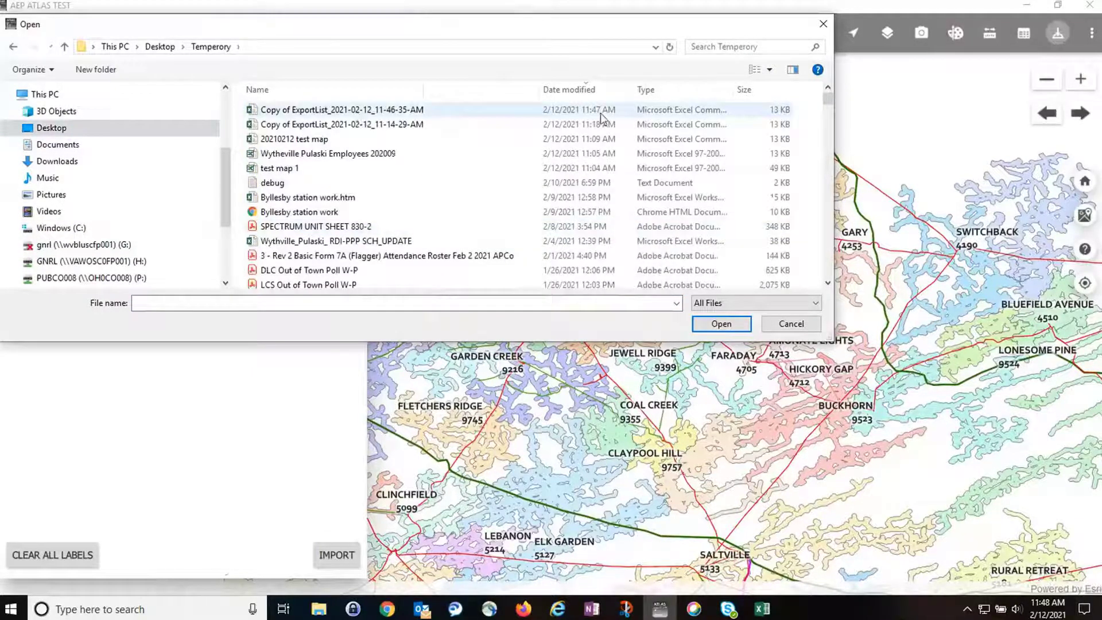
double_click(382, 109)
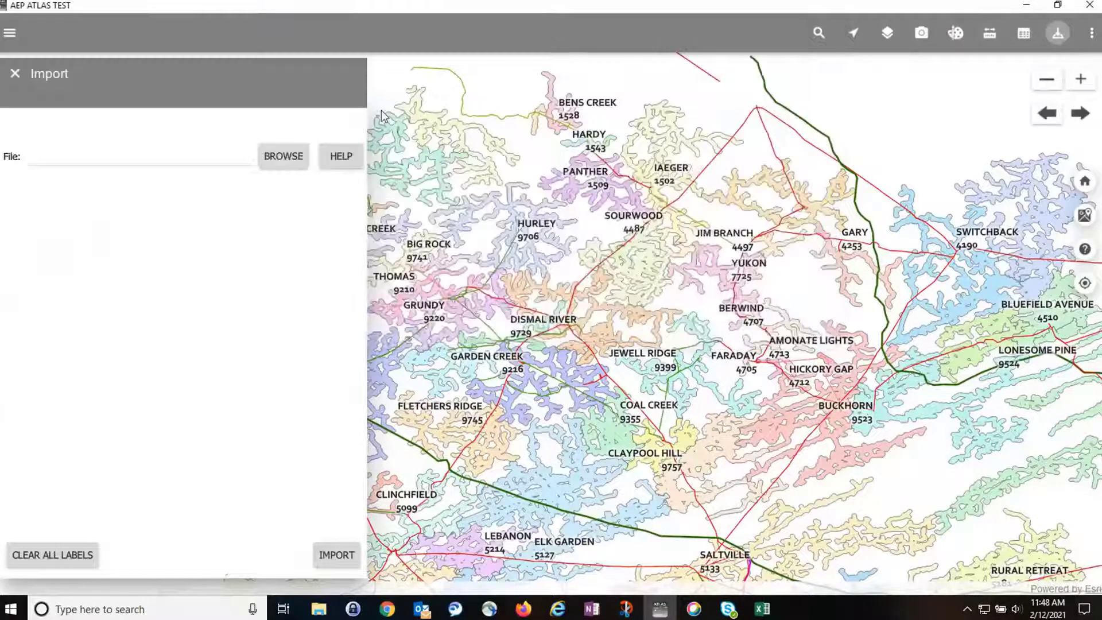
left_click(335, 555)
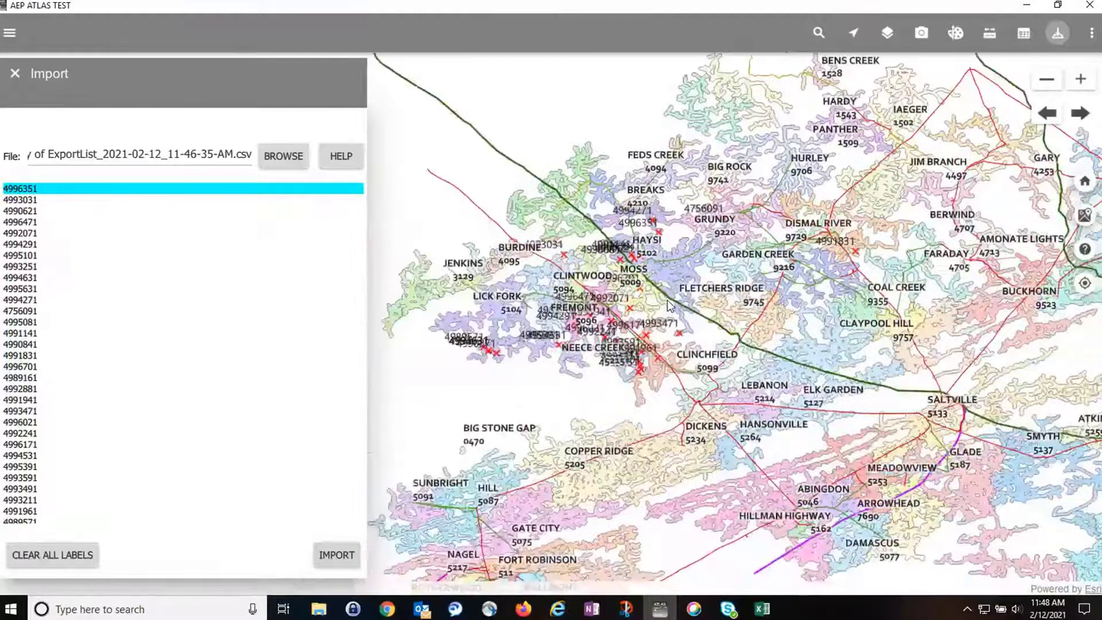
- Locate the twelfth and eighteenth imported orders on the map and close the import list
scroll(668, 308, "up", 1)
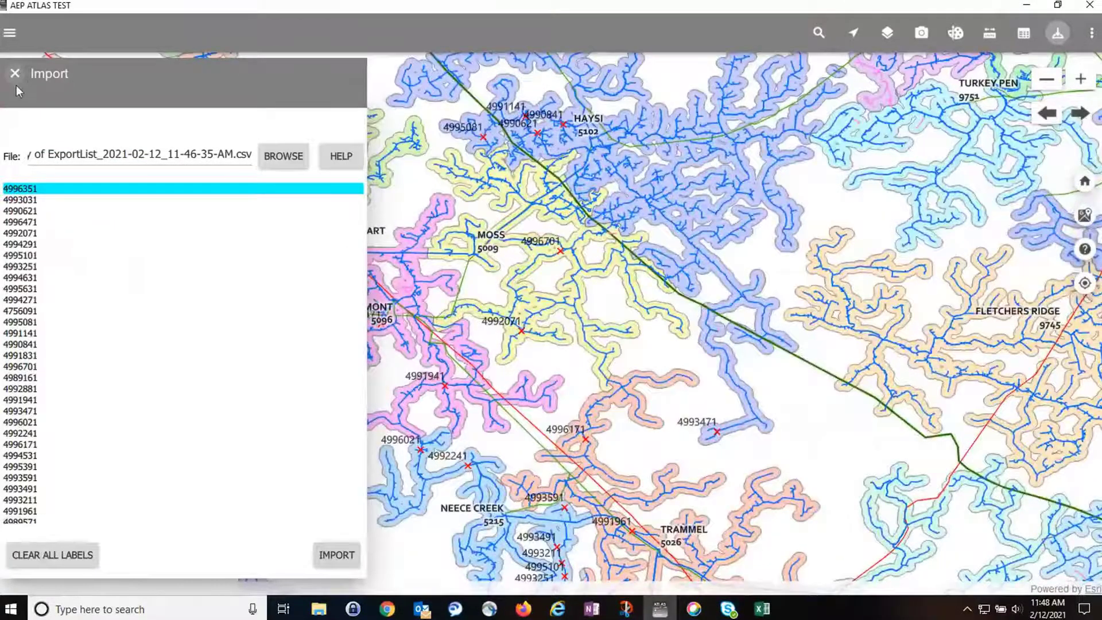
left_click(19, 313)
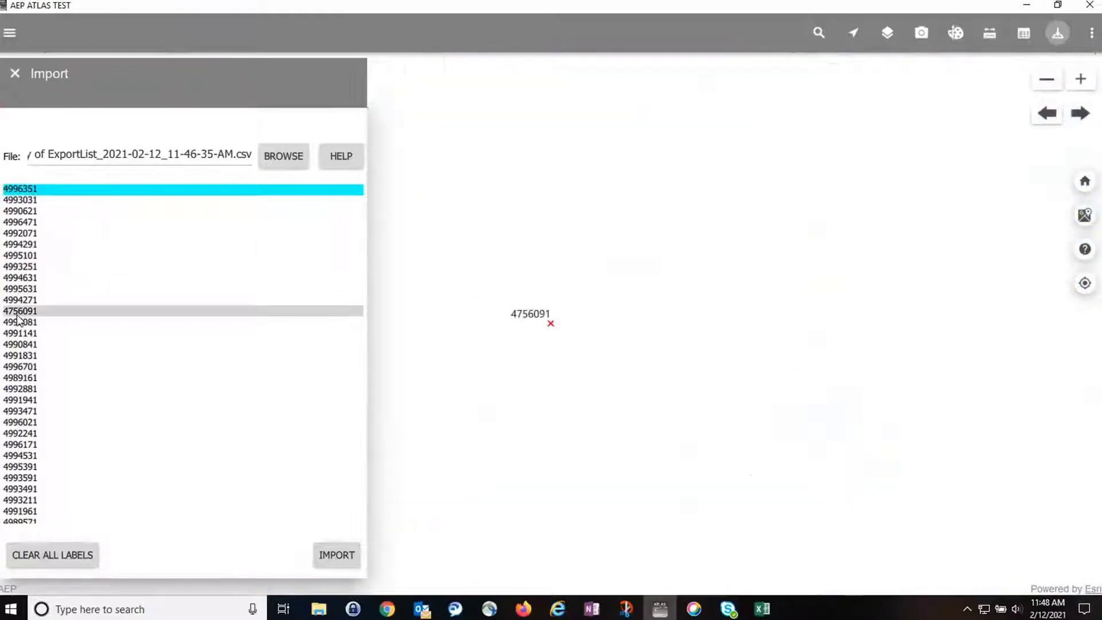
left_click(18, 379)
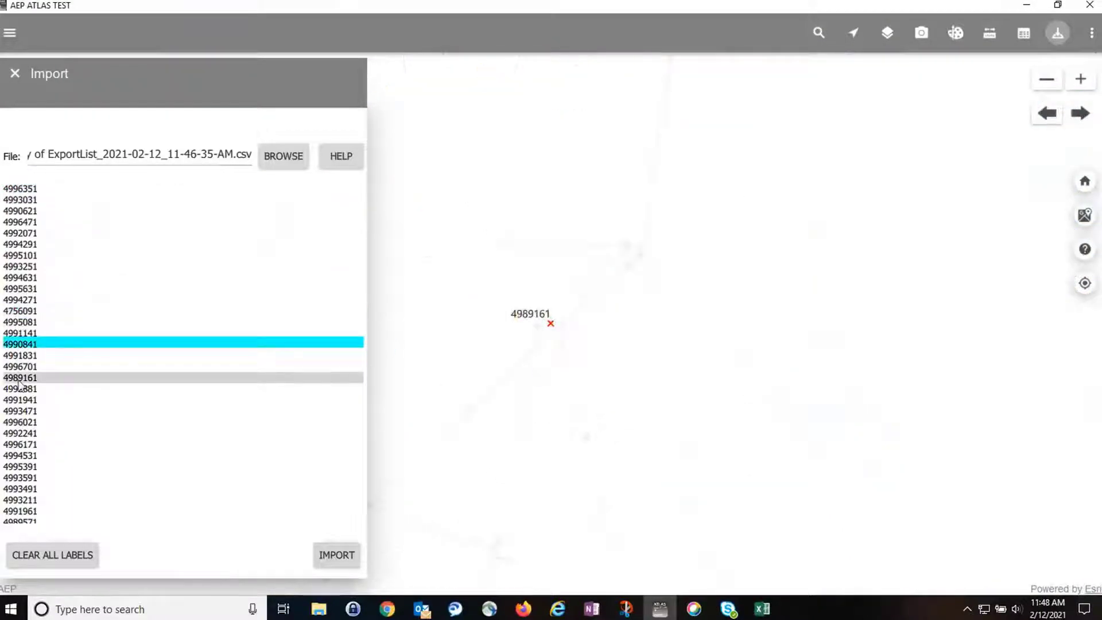
left_click(16, 74)
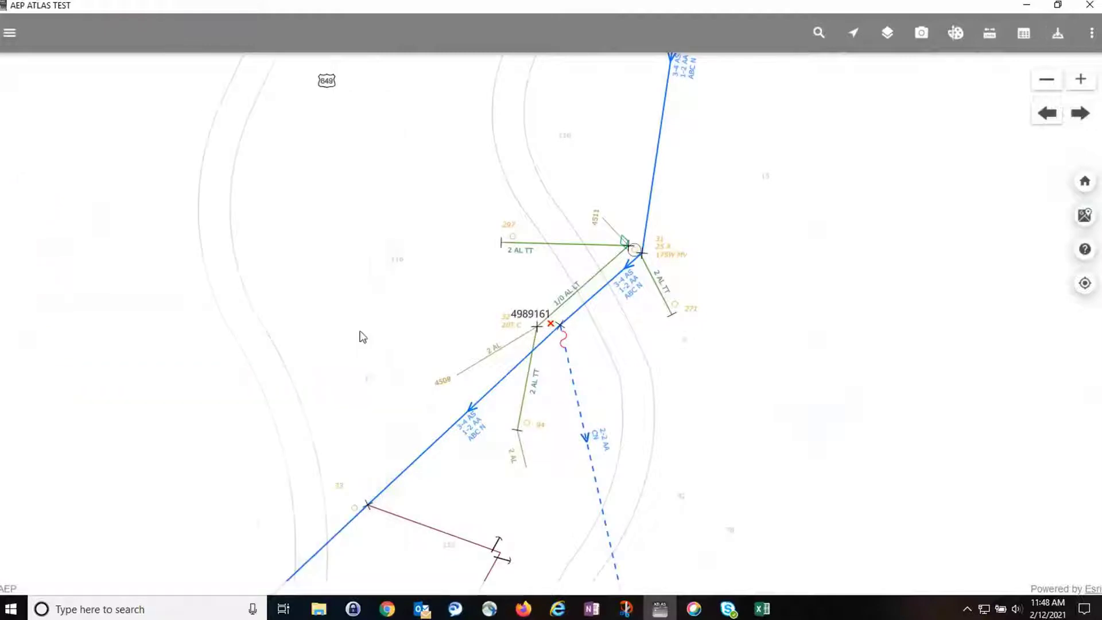
- Examine the plotted orders in the Fremont area, including the one beside DC Caney Ridge Rd near Little Brushy Rd
scroll(529, 362, "down", 3)
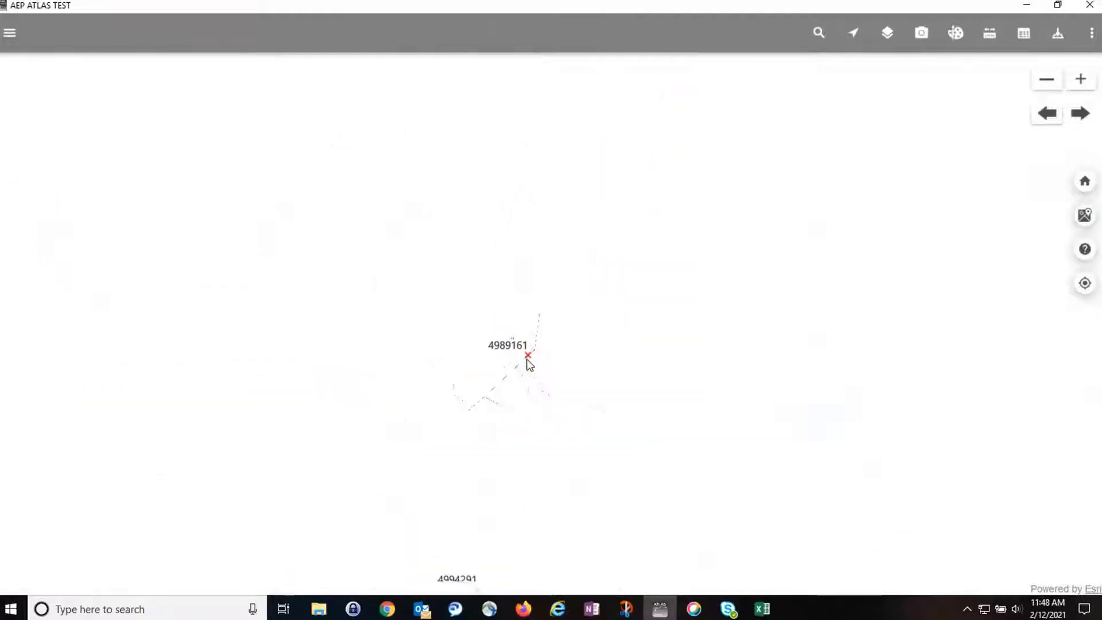
scroll(529, 364, "down", 1)
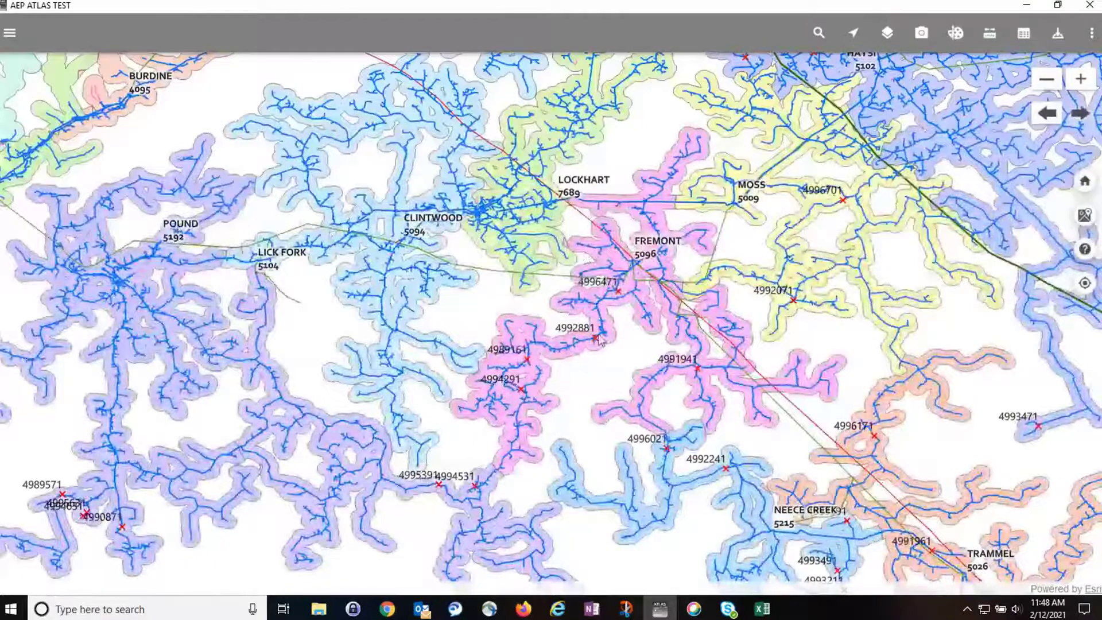
scroll(534, 409, "up", 2)
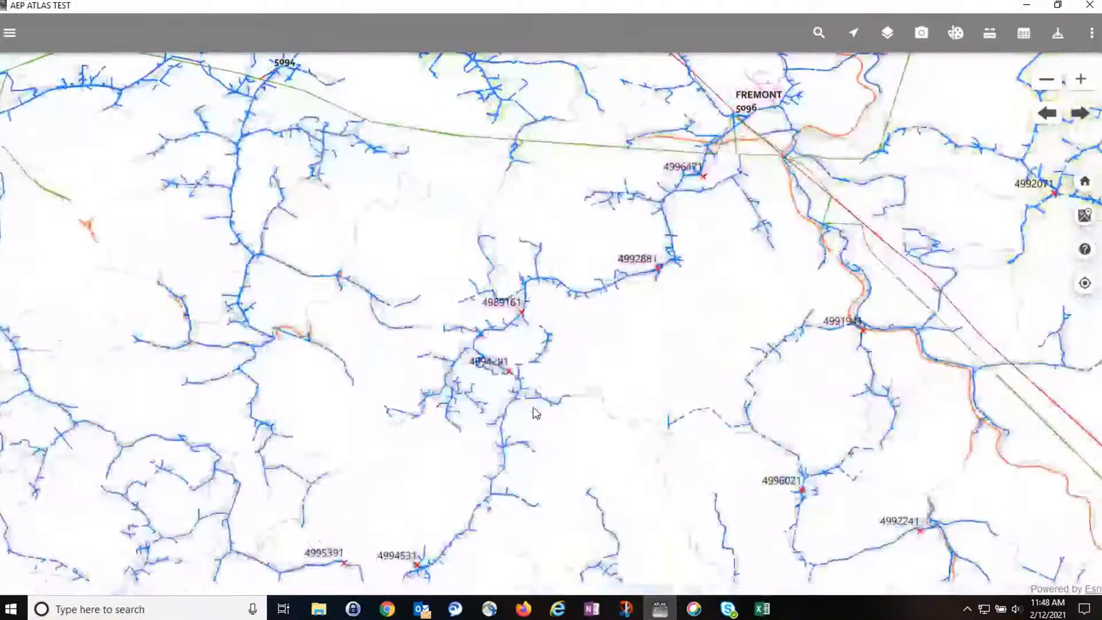
scroll(535, 411, "up", 3)
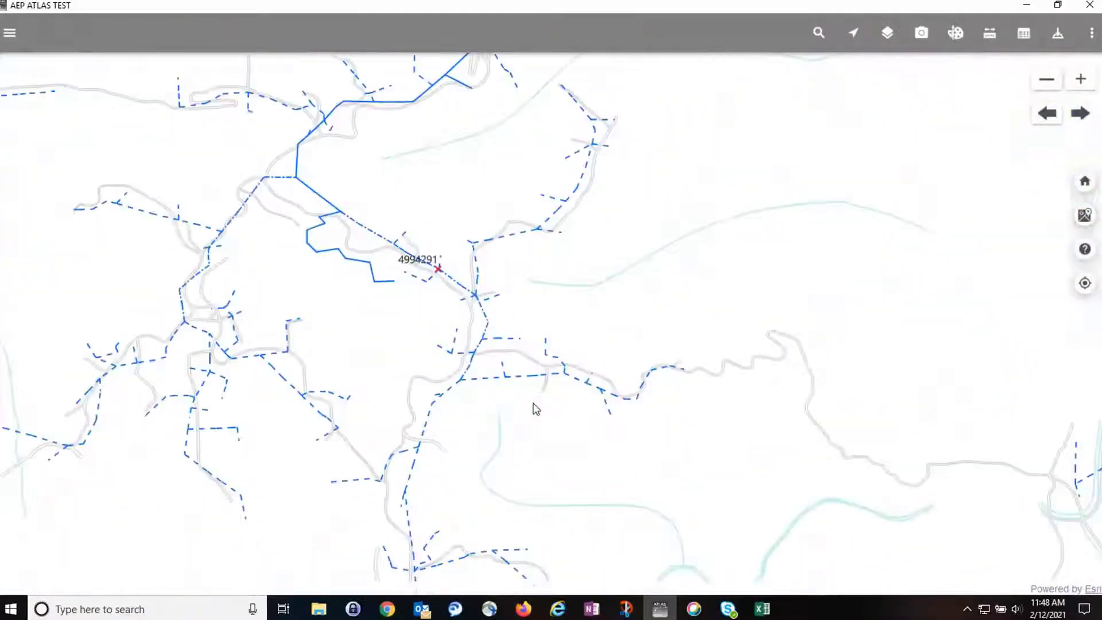
scroll(535, 410, "up", 2)
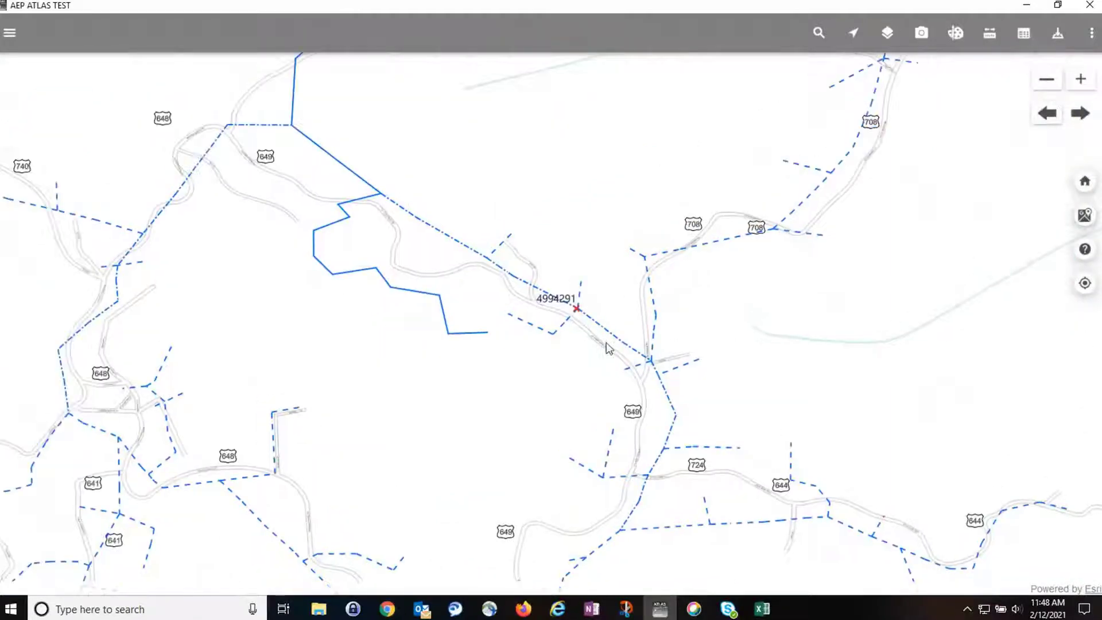
scroll(592, 344, "up", 2)
scroll(588, 342, "up", 2)
left_click_drag(491, 204, 516, 300)
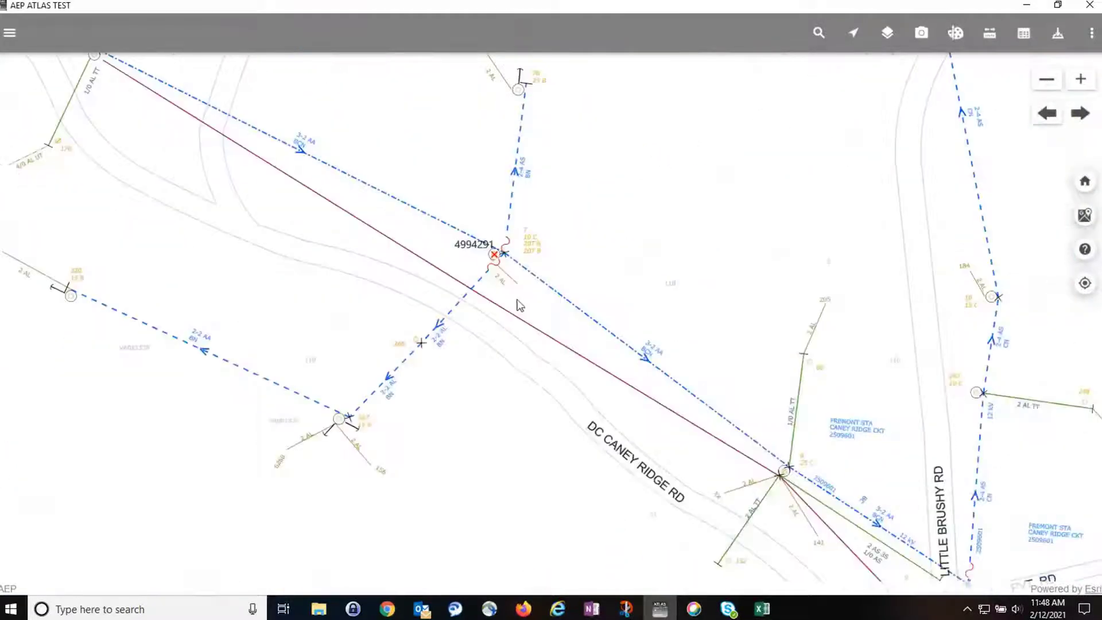
- Examine the order on DC Caney Ridge Rd near Wagon Trail Rd and the two orders along Hash Hollow Rd
scroll(520, 306, "down", 2)
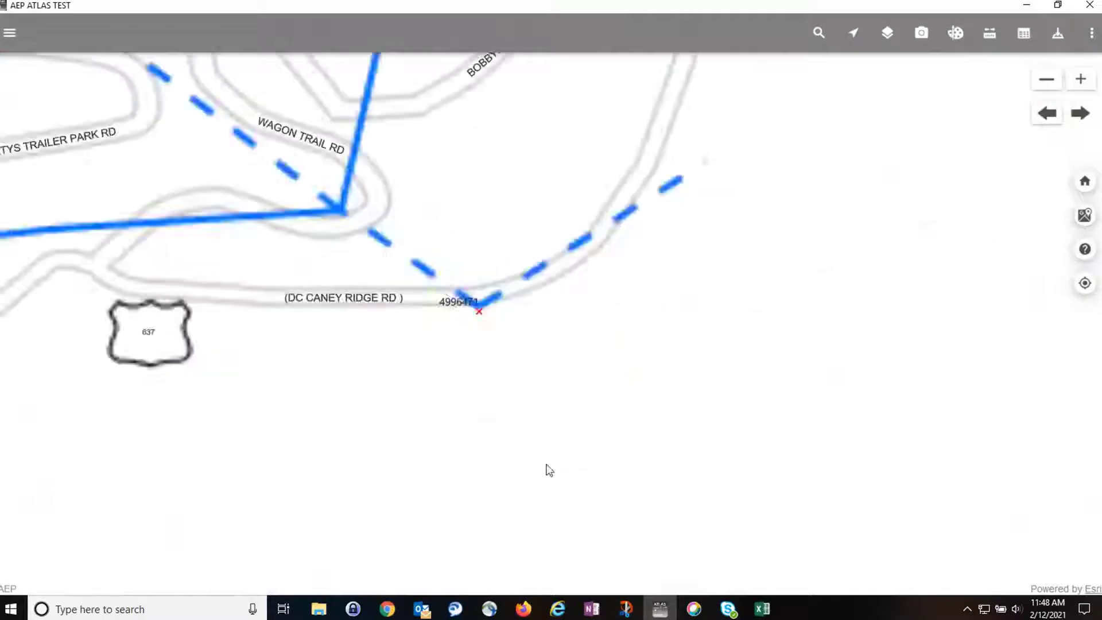
scroll(527, 438, "down", 2)
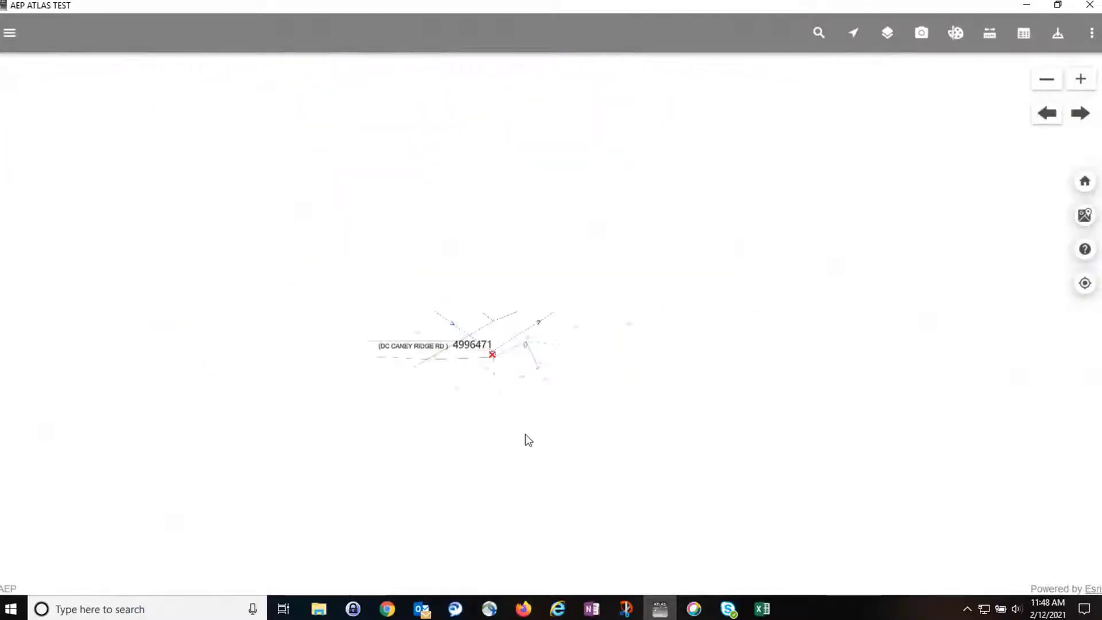
scroll(525, 441, "up", 2)
left_click_drag(527, 285, 566, 384)
scroll(567, 384, "up", 1)
scroll(569, 380, "up", 2)
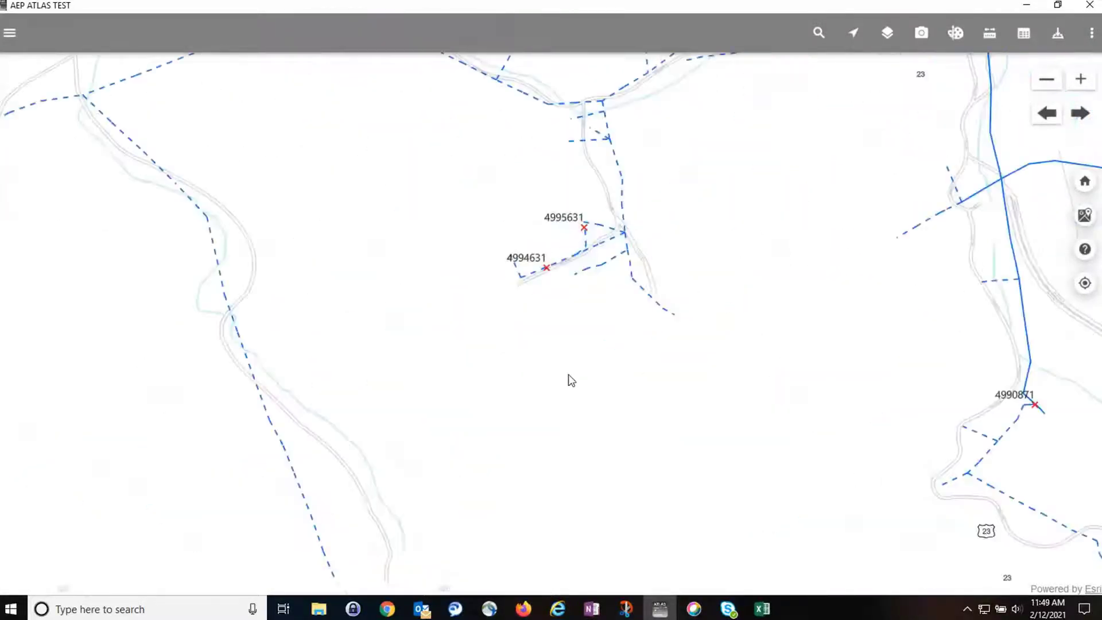
left_click_drag(593, 214, 586, 389)
scroll(581, 370, "up", 3)
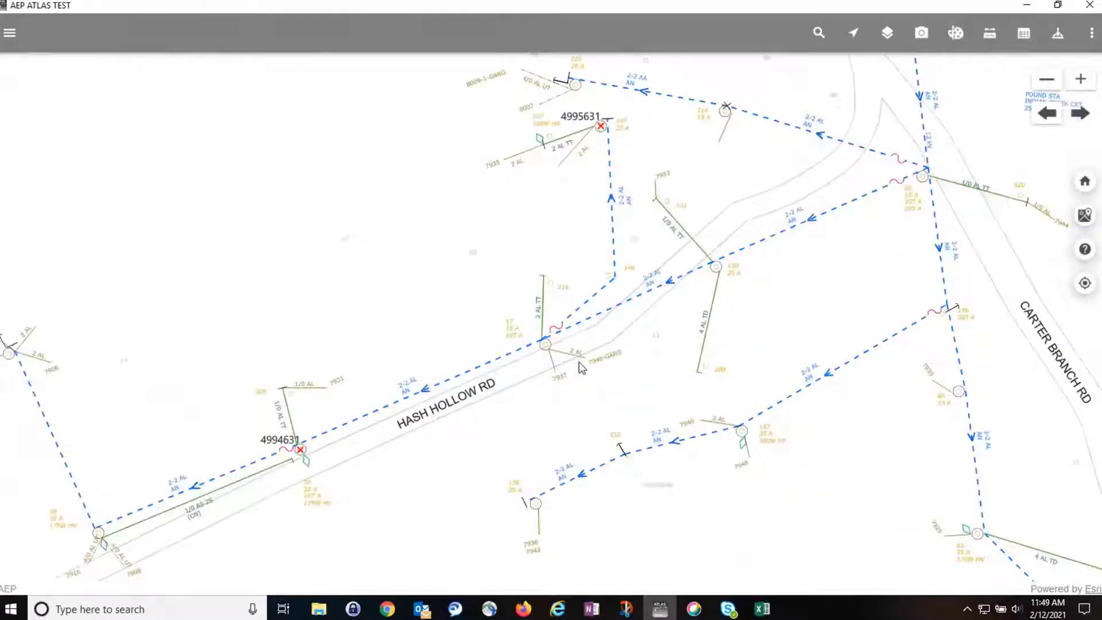
- Inspect the plotted order west of Scott Roberson Rd and its surrounding power lines in detail
scroll(581, 371, "down", 4)
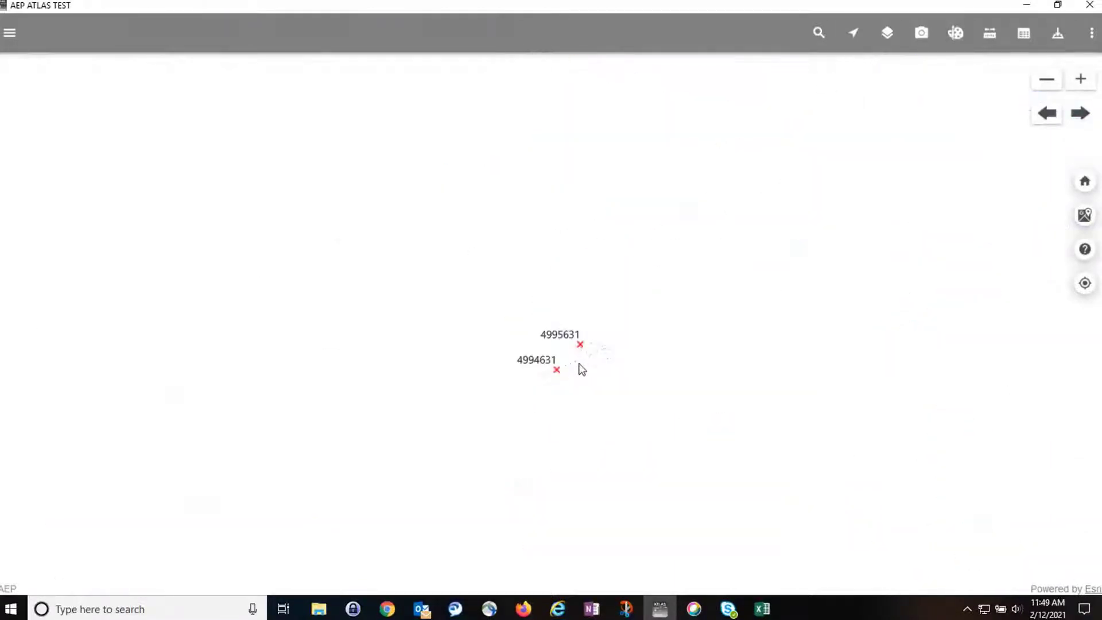
scroll(670, 335, "up", 3)
left_click_drag(535, 239, 614, 418)
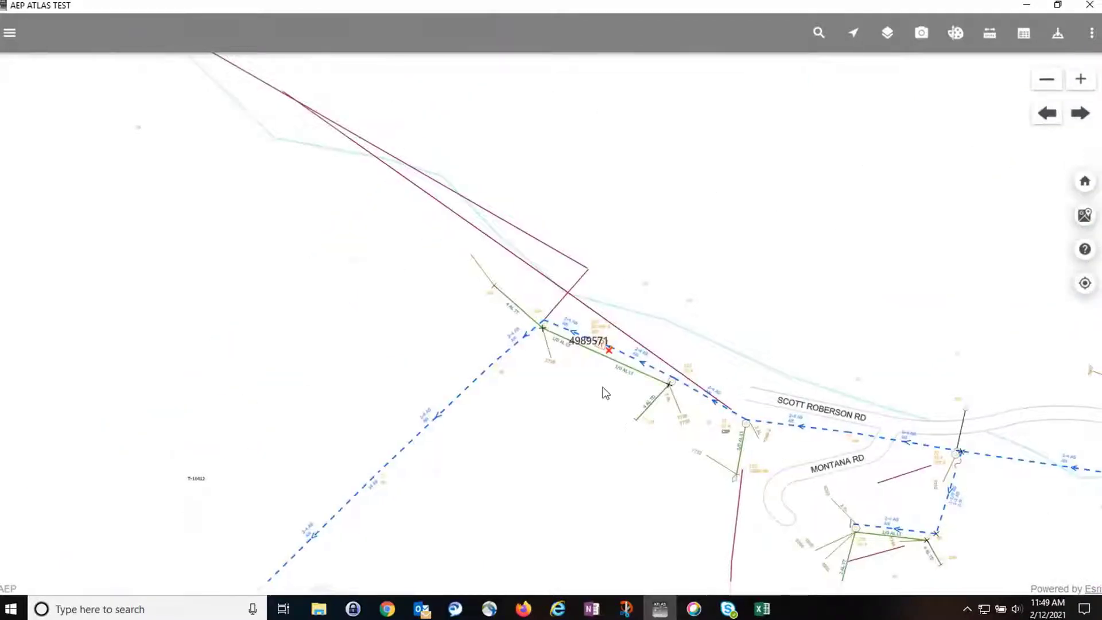
scroll(603, 387, "up", 1)
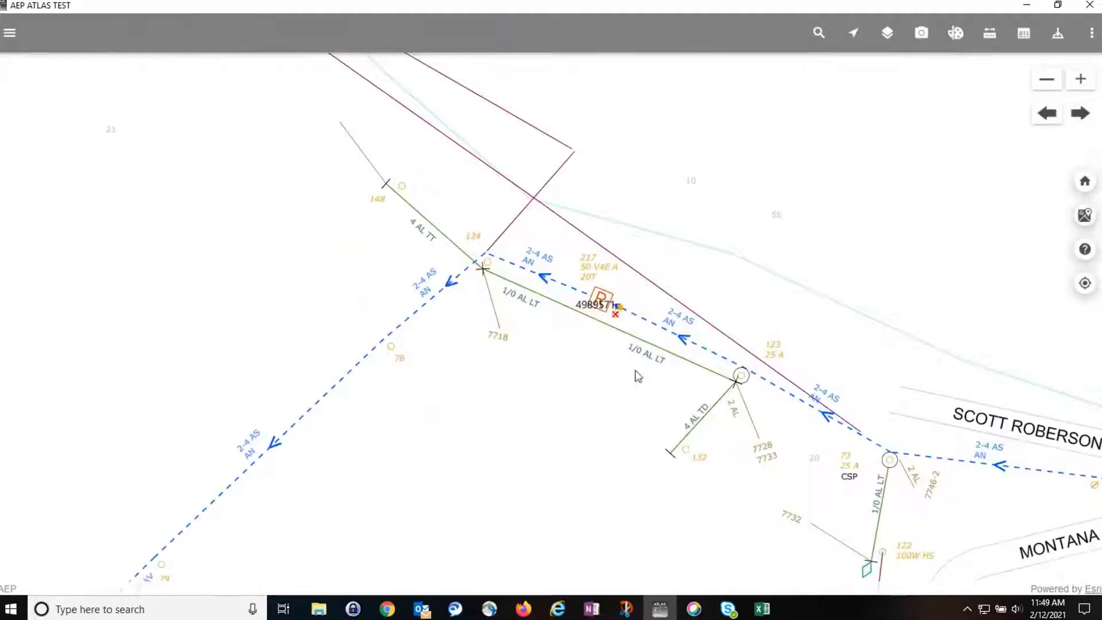
- Review the spread of all plotted orders across the circuit areas, from Jenkins and Pound to Haysi and Grundy
scroll(638, 382, "down", 4)
scroll(639, 383, "down", 2)
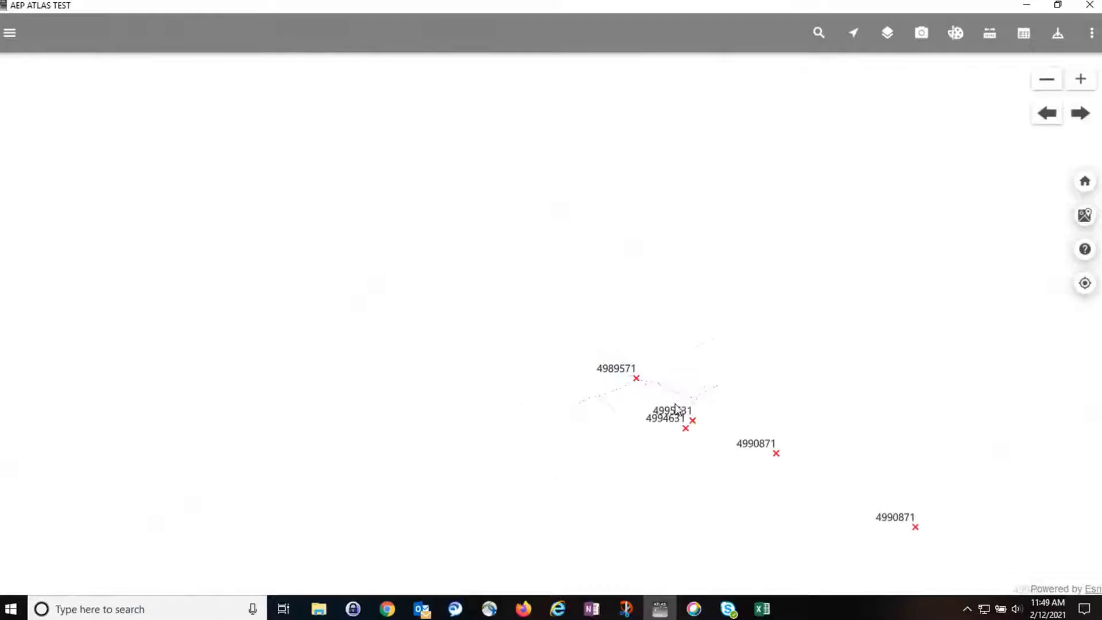
scroll(824, 477, "down", 1)
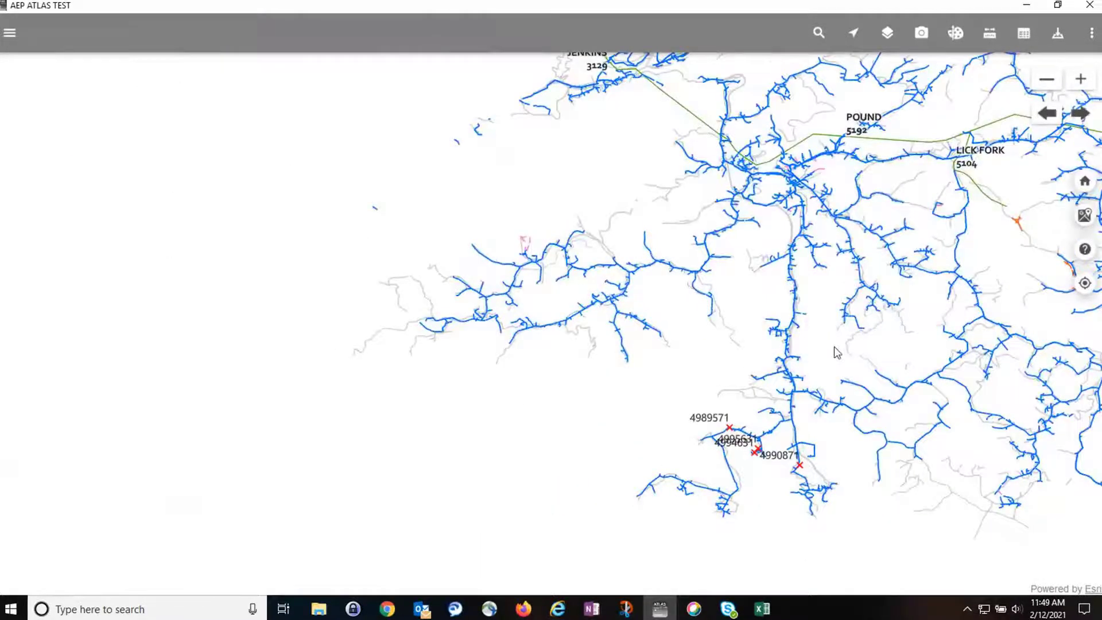
left_click_drag(838, 353, 750, 442)
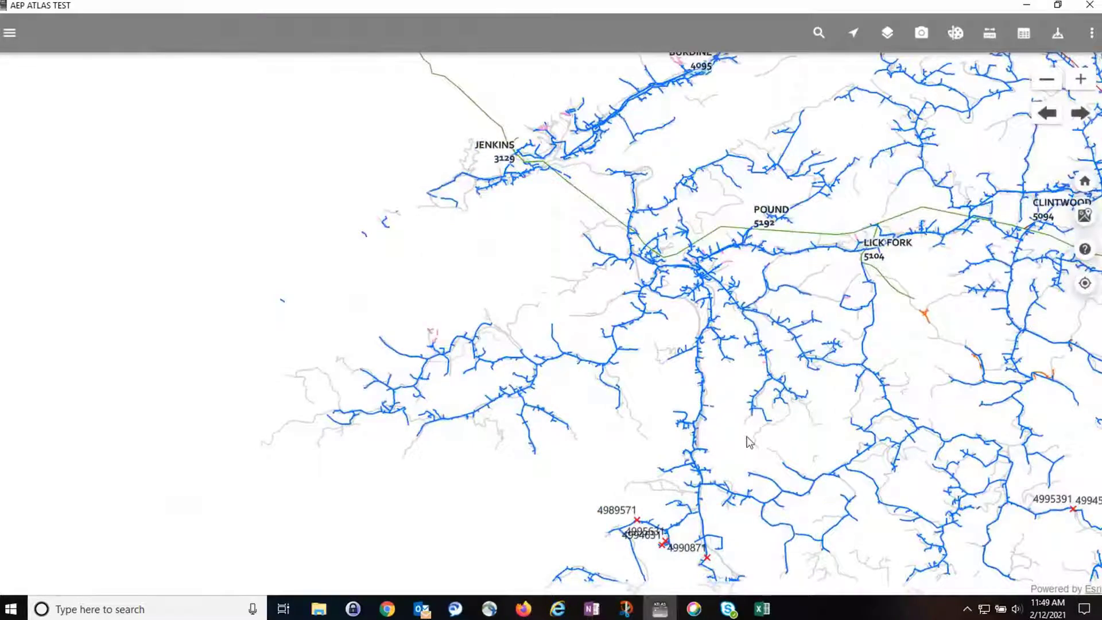
scroll(749, 442, "down", 1)
left_click_drag(813, 449, 592, 425)
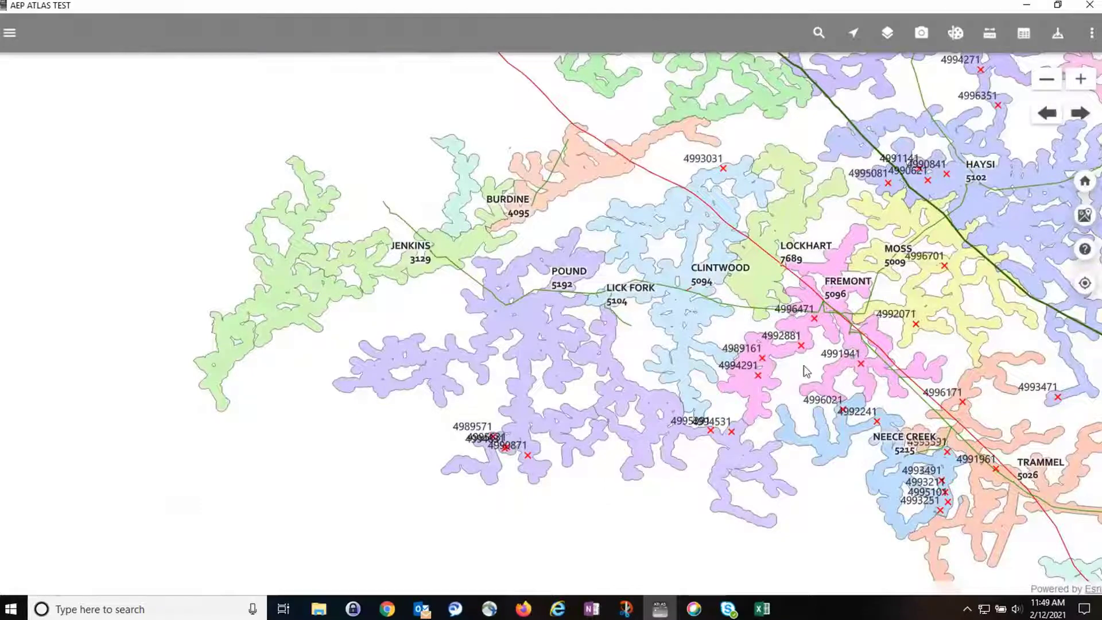
left_click_drag(807, 372, 666, 411)
left_click_drag(868, 293, 692, 303)
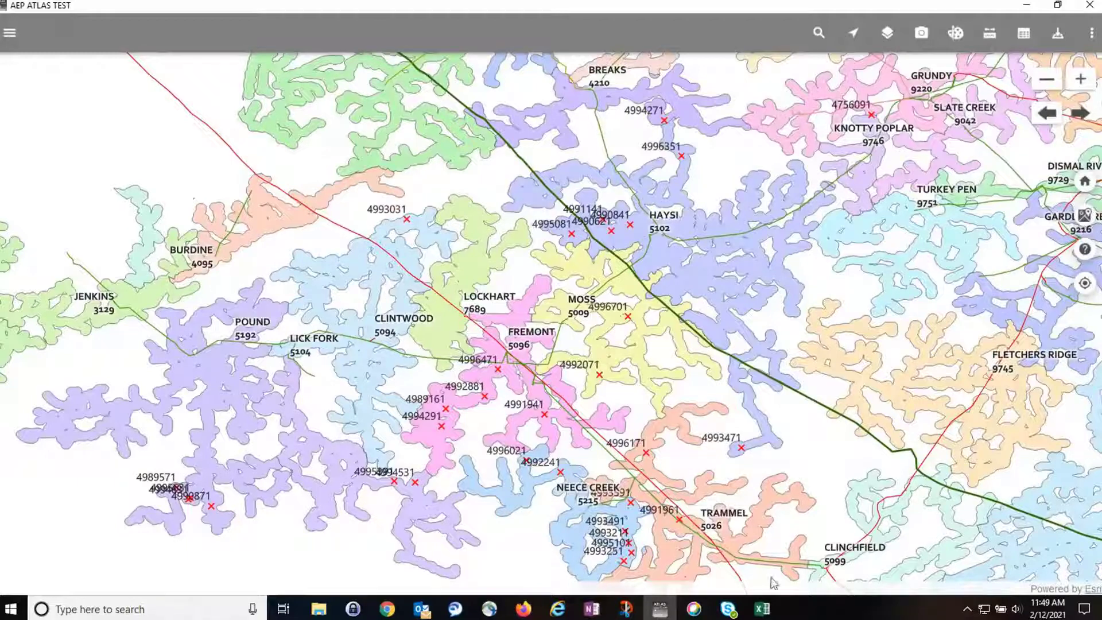
- Switch to the Copy of ExportList_2021-02-12_11-46-35-AM workbook in Excel and delete row 3
mouse_move(766, 613)
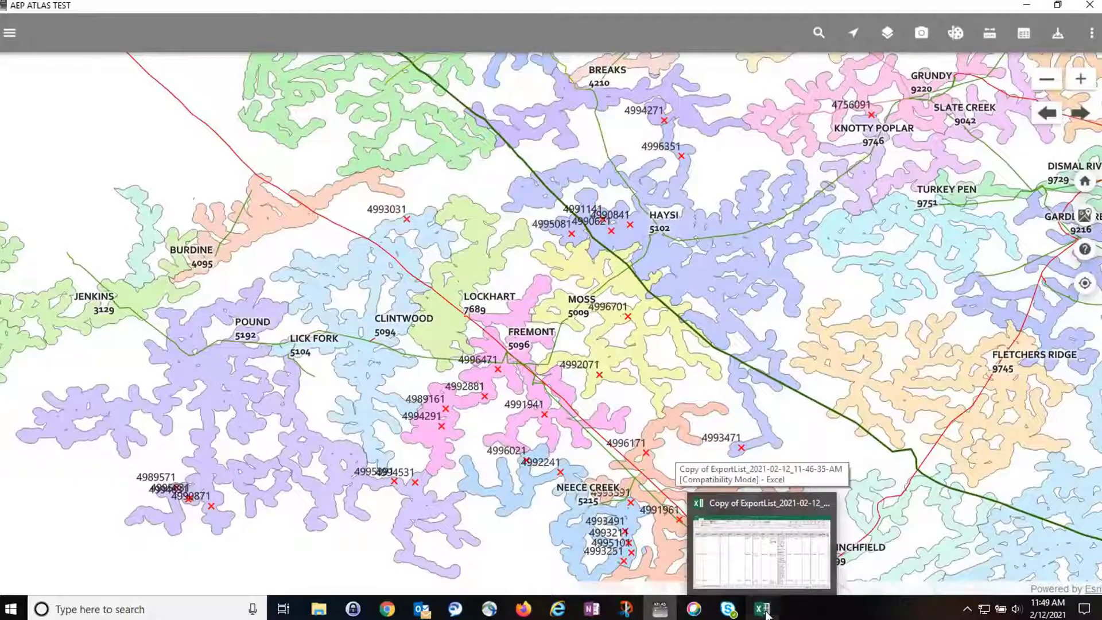
left_click(765, 613)
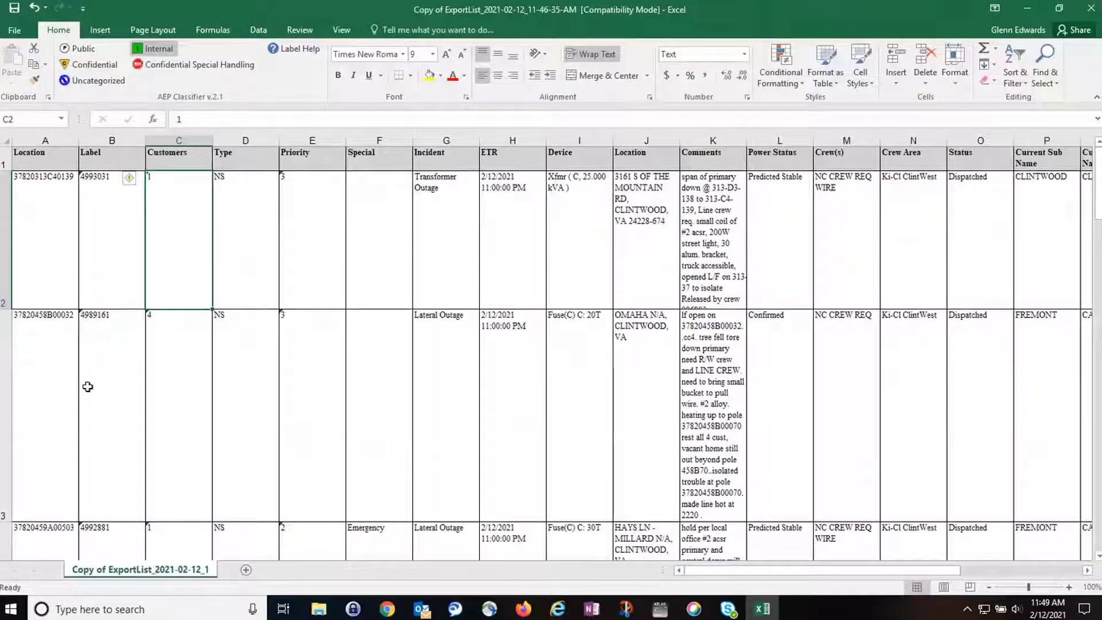
left_click(6, 385)
right_click(5, 385)
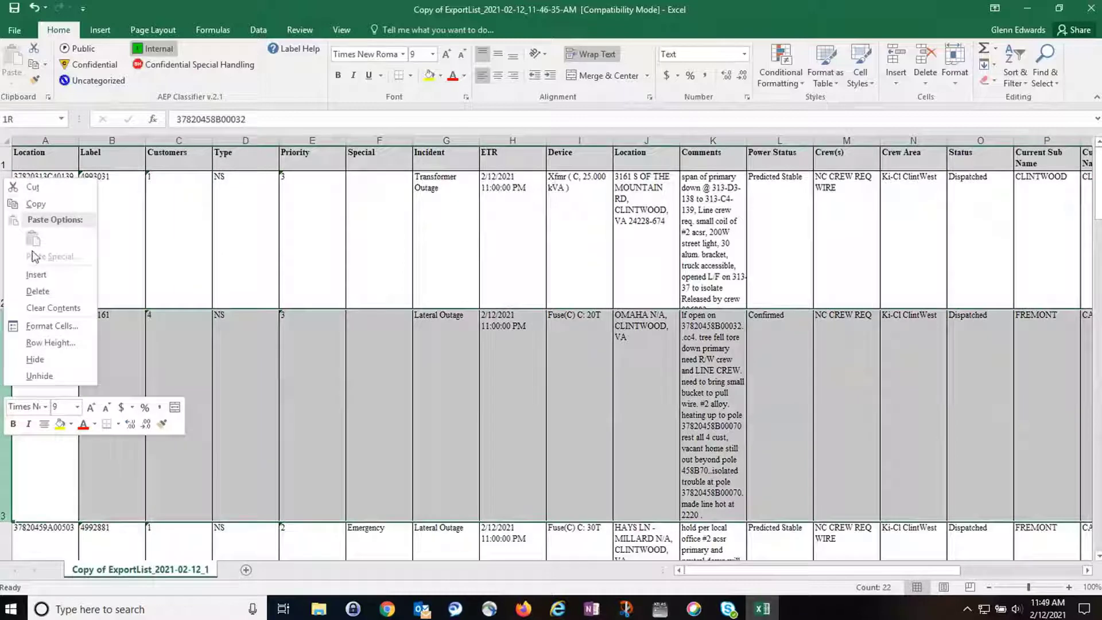
left_click(37, 291)
- Delete row 9, the recloser outage affecting critical customers in the Haysi area
scroll(34, 436, "down", 2)
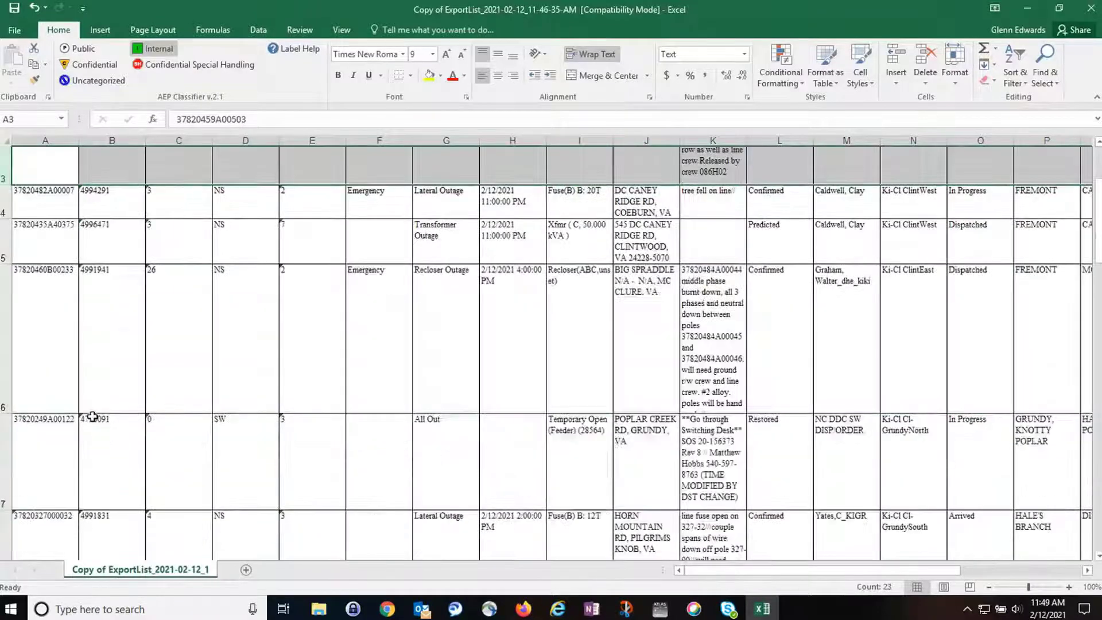
right_click(5, 469)
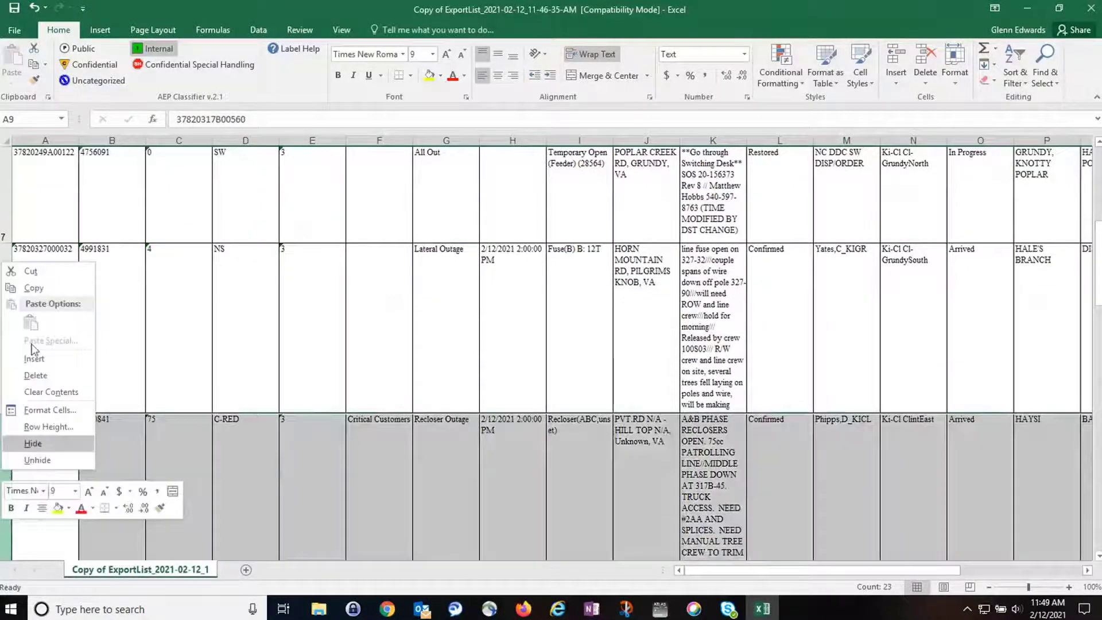
left_click(32, 376)
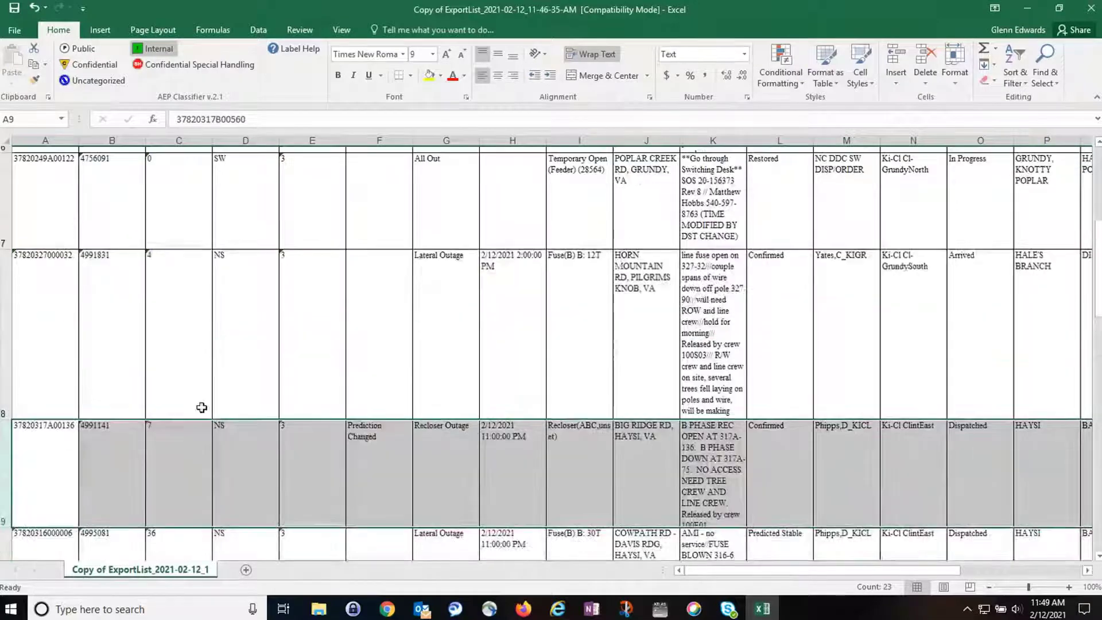
- Copy the crew text NC CREW REQ WIRE from cell M2 and append it to the label in cell B2
scroll(470, 201, "up", 2)
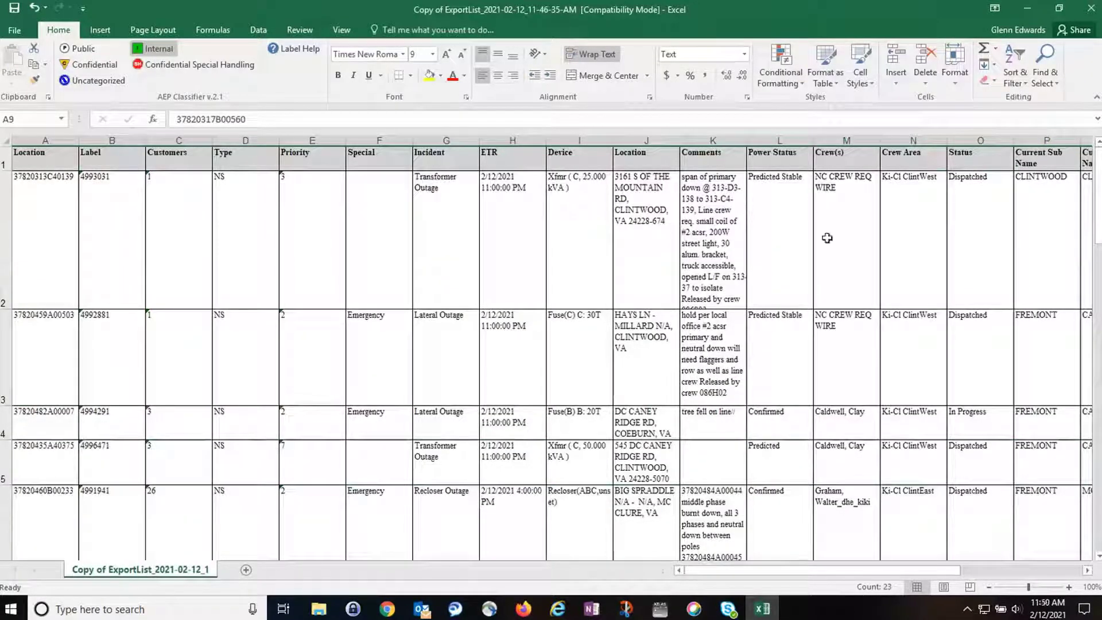
left_click(838, 187)
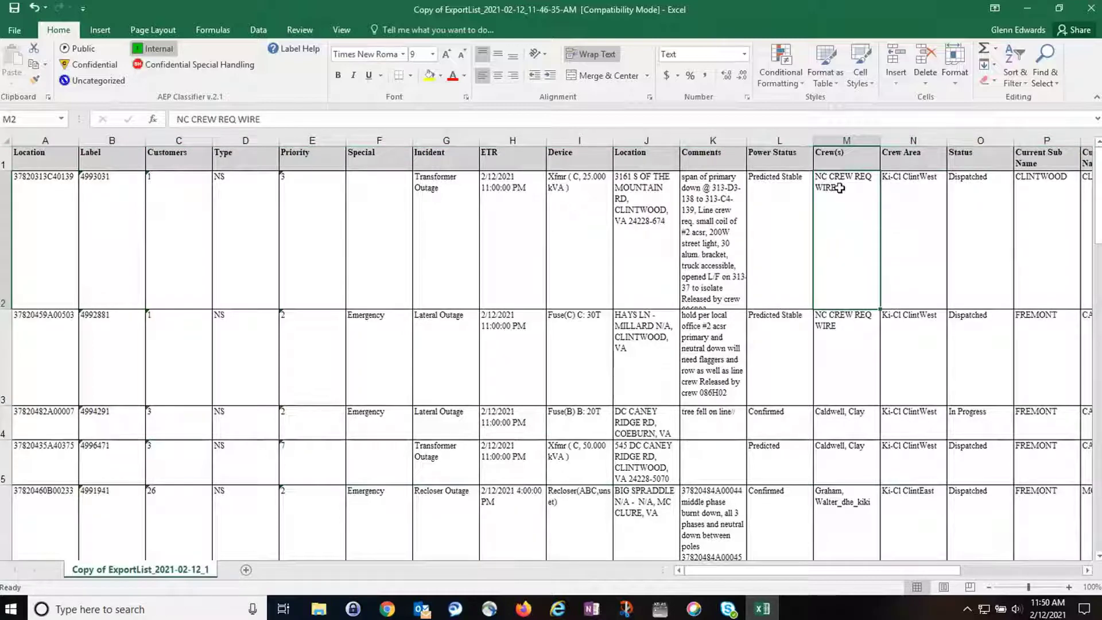
double_click(840, 187)
left_click_drag(840, 187, 819, 174)
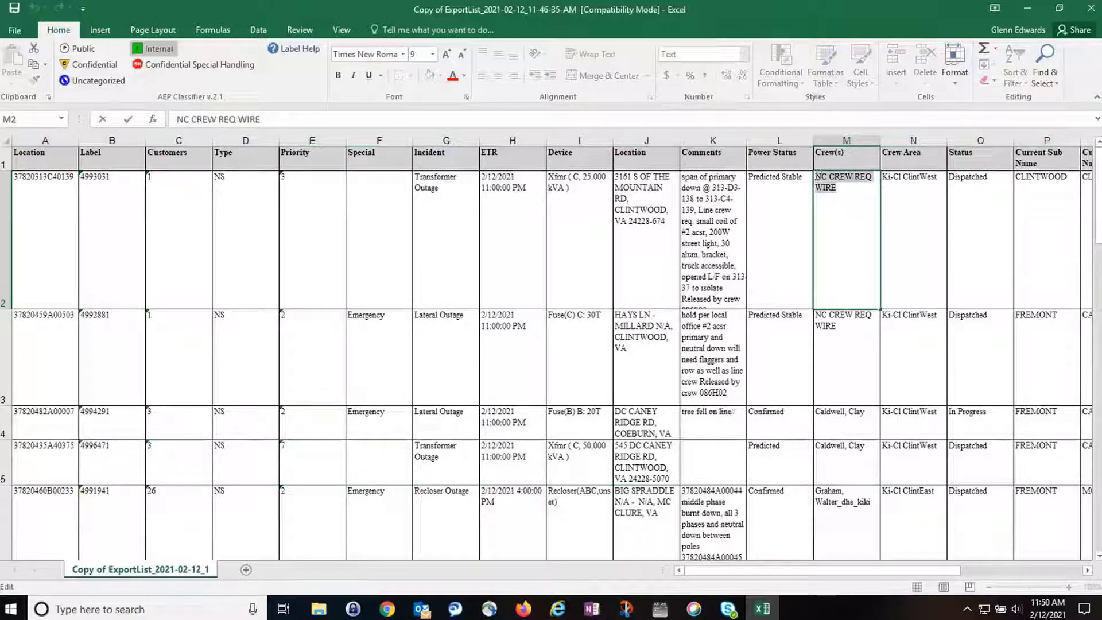
right_click(819, 175)
left_click(837, 197)
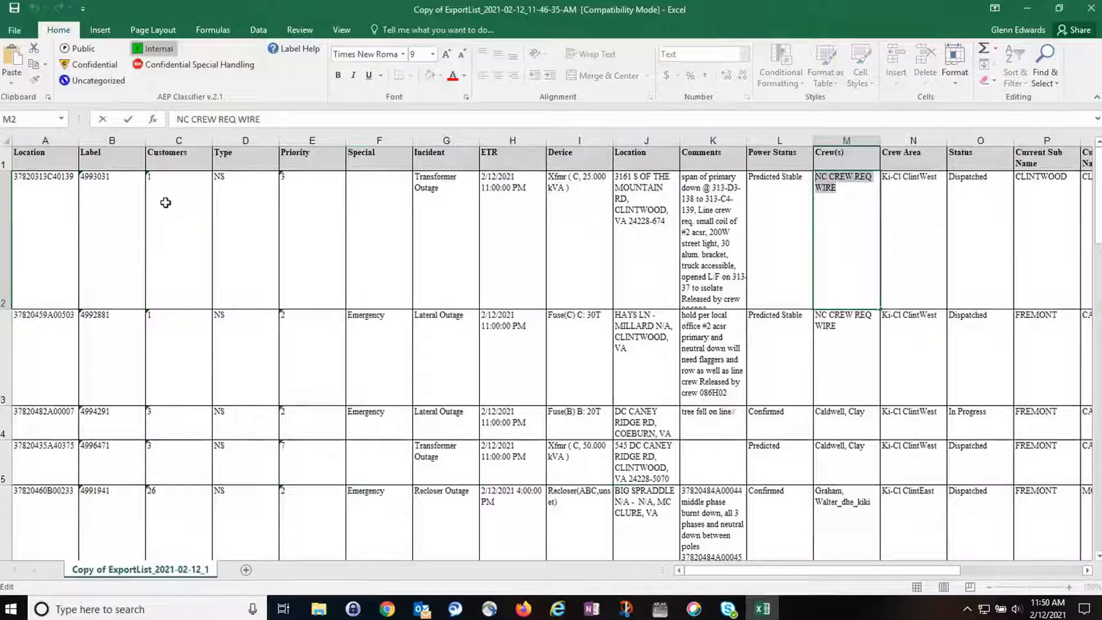
left_click(128, 182)
right_click(128, 182)
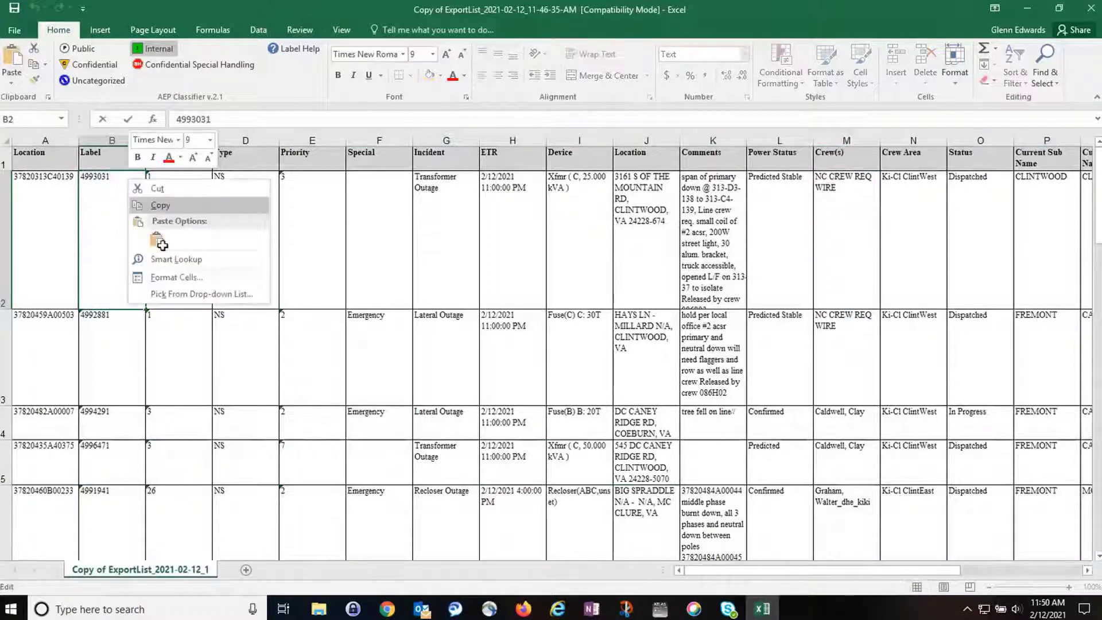
left_click(157, 241)
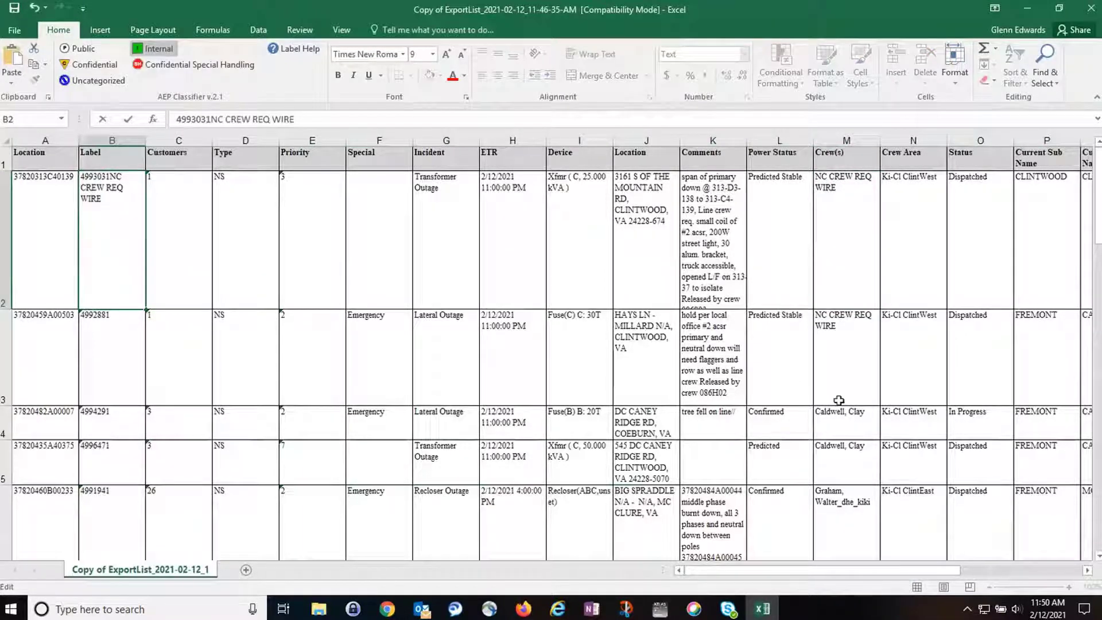
- Copy the crew member's name from cell M4 and append it to the label in cell B4
left_click(839, 419)
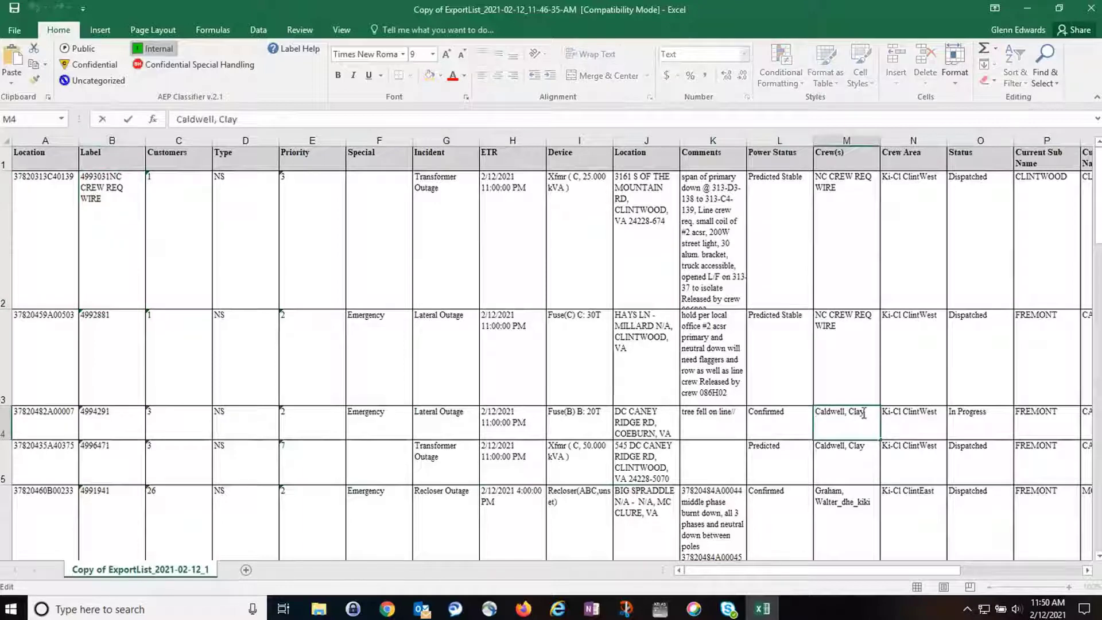
left_click_drag(865, 412, 819, 415)
right_click(819, 414)
left_click(844, 439)
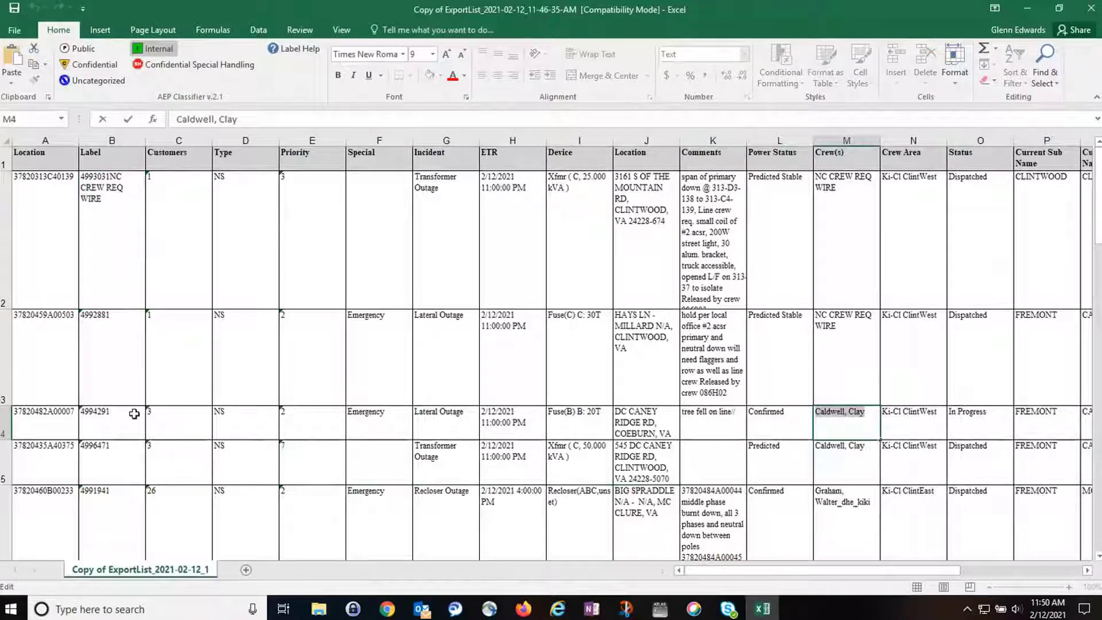
double_click(136, 414)
right_click(125, 416)
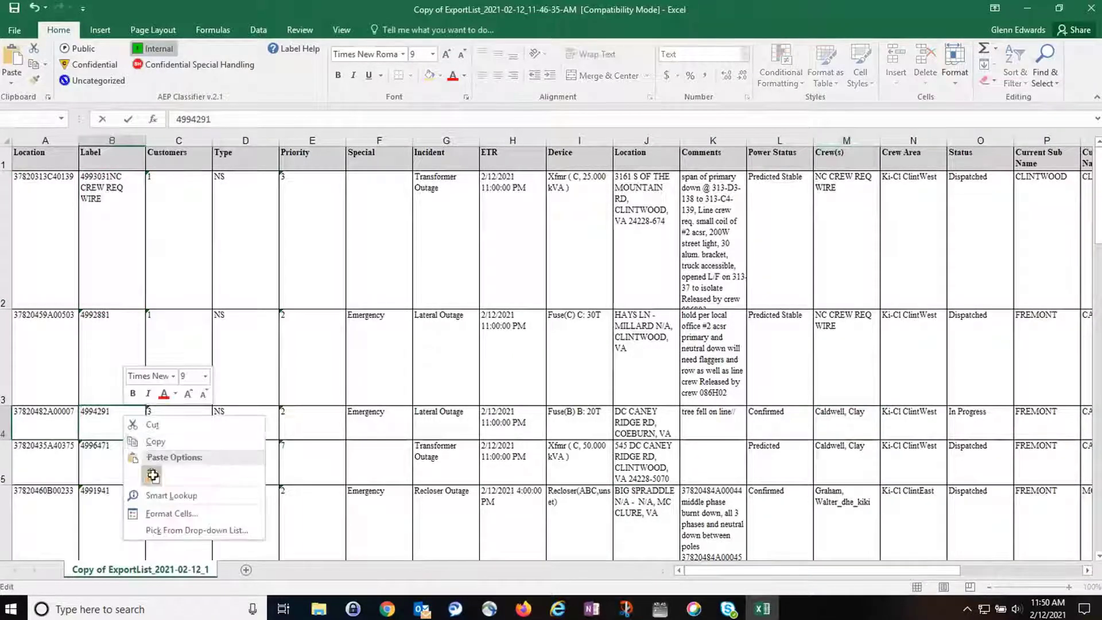
left_click(152, 476)
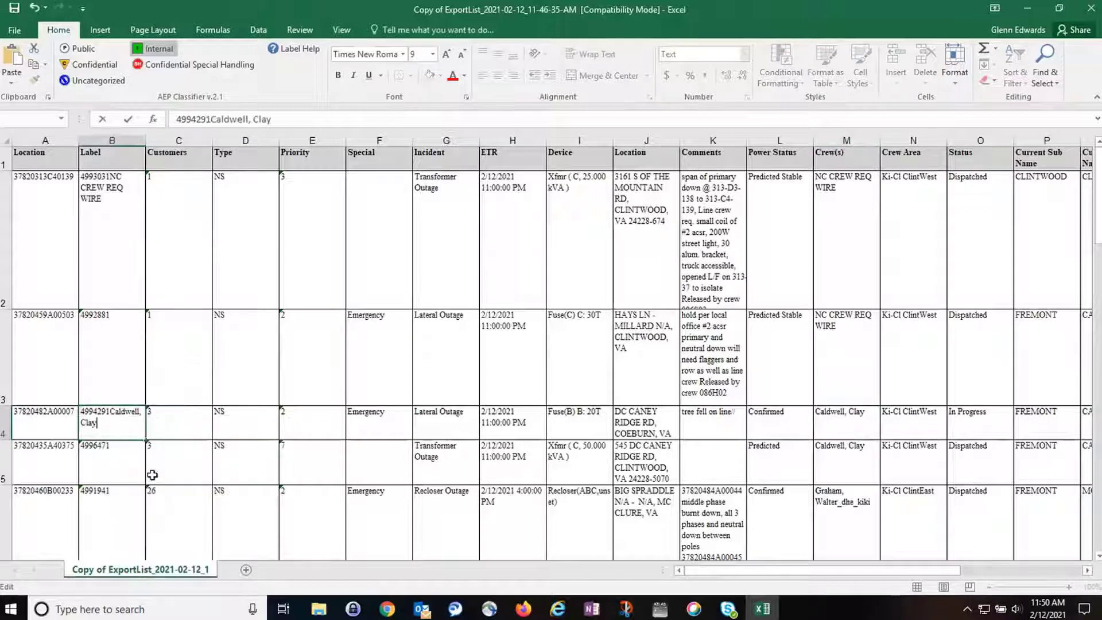
- Save the edited workbook, keeping the CSV (Comma delimited) format
left_click(16, 36)
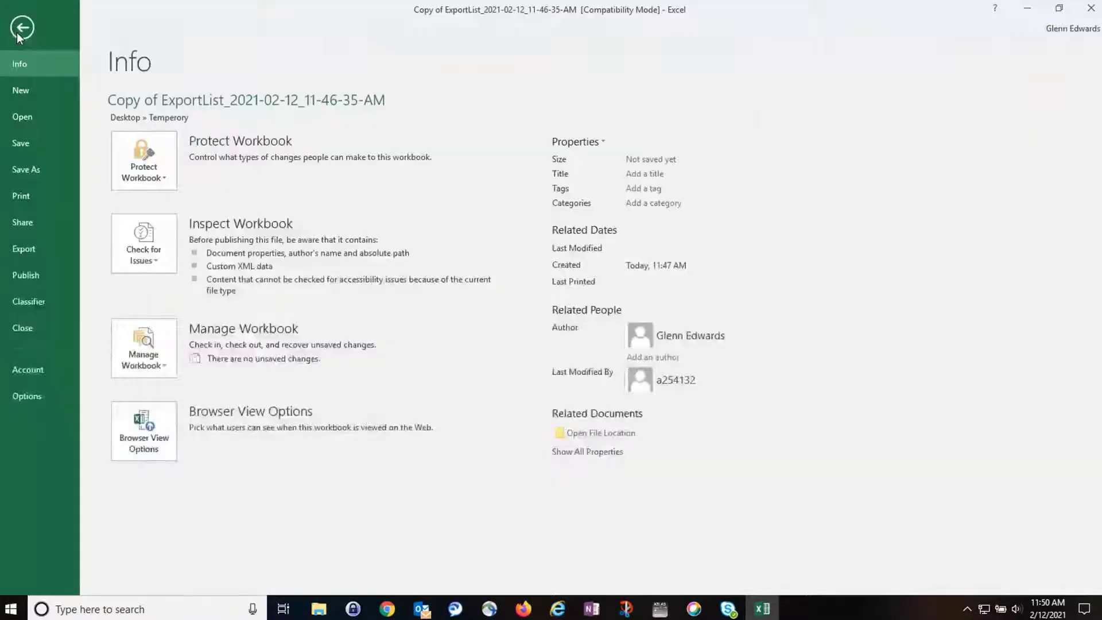
left_click(20, 28)
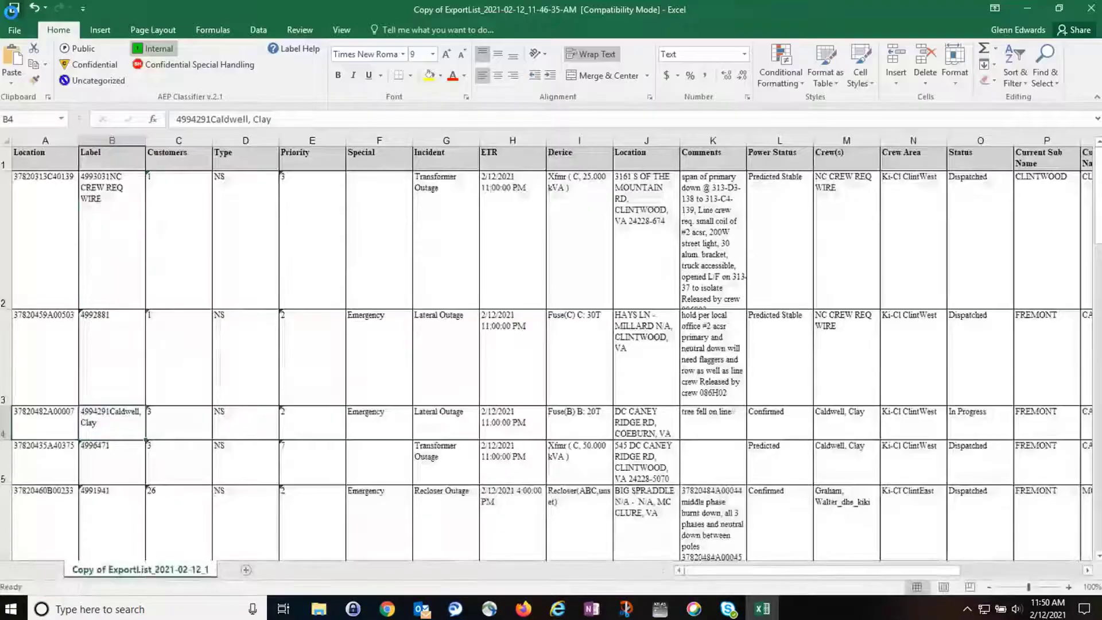
key("ctrl+s")
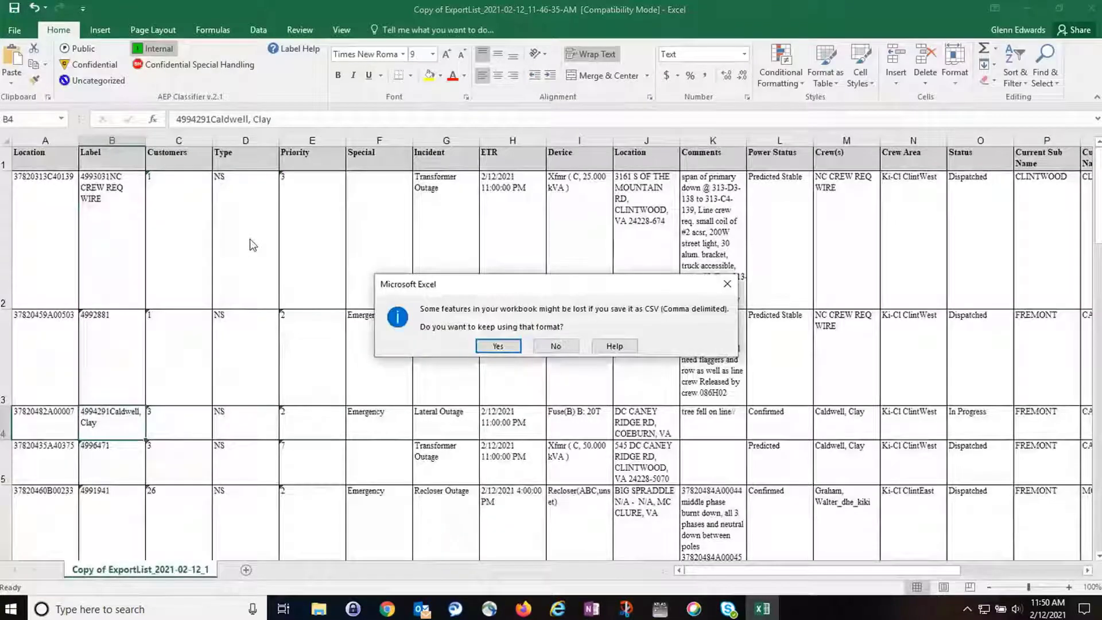
left_click(506, 347)
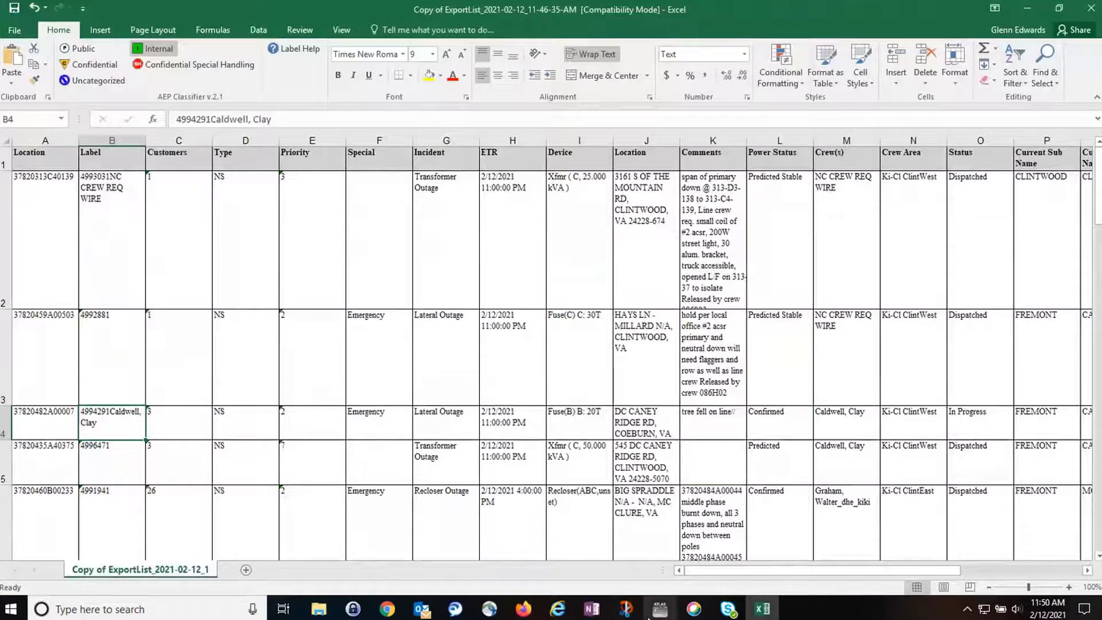
- Switch to AEP ATLAS and import Copy of ExportList_2021-02-12_11-46-35-AM.csv from the Temperory folder on the Desktop
left_click(655, 612)
left_click(1060, 33)
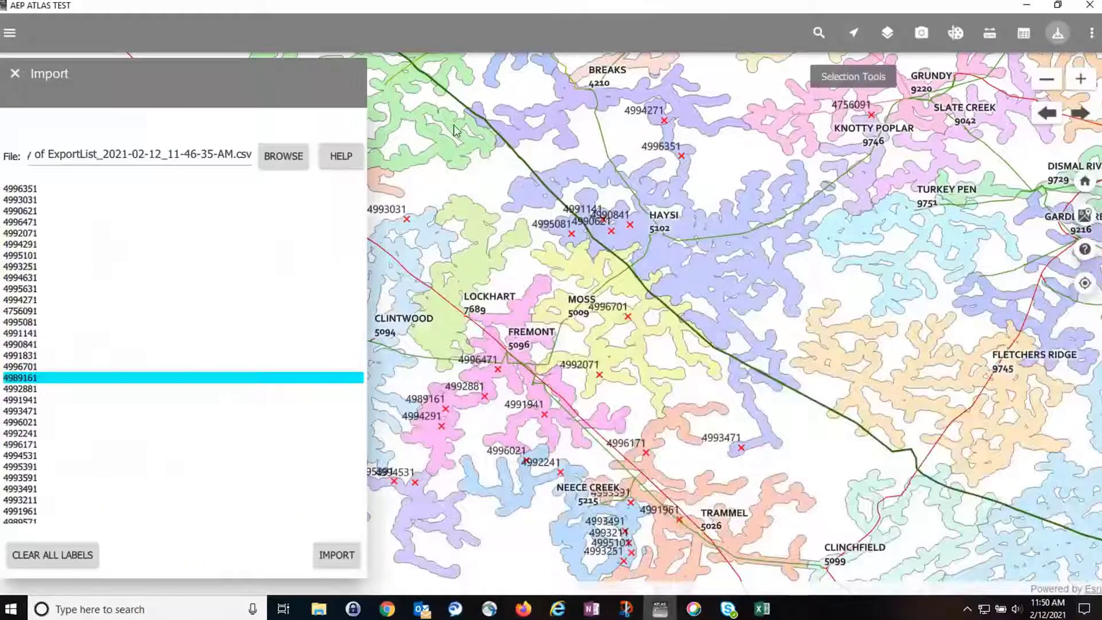
left_click(282, 161)
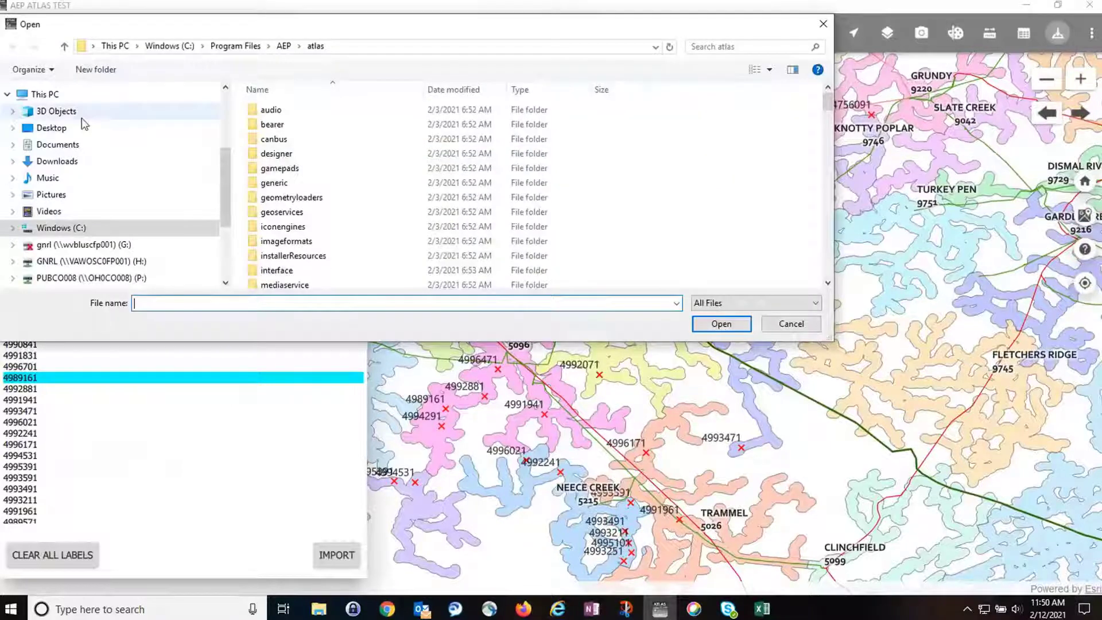
left_click(107, 128)
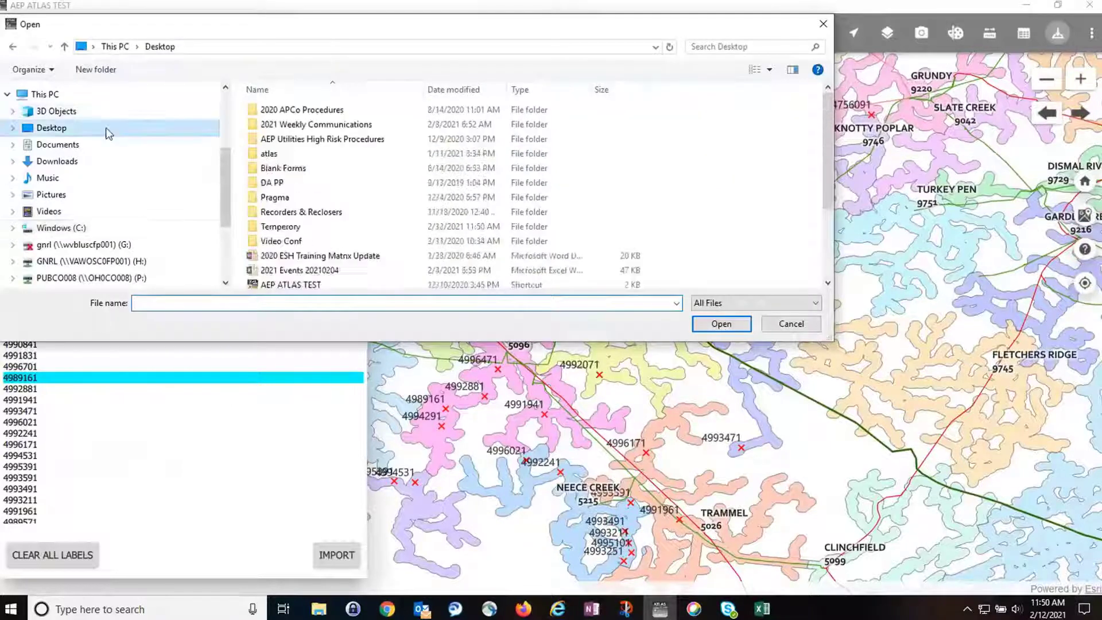
double_click(281, 226)
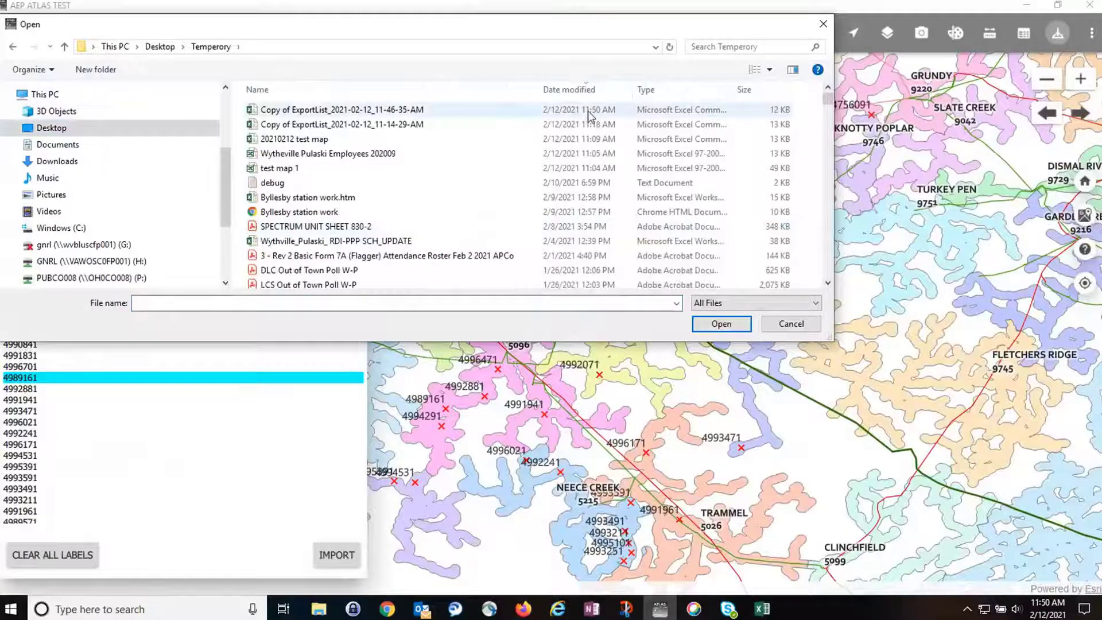
left_click(383, 111)
double_click(383, 113)
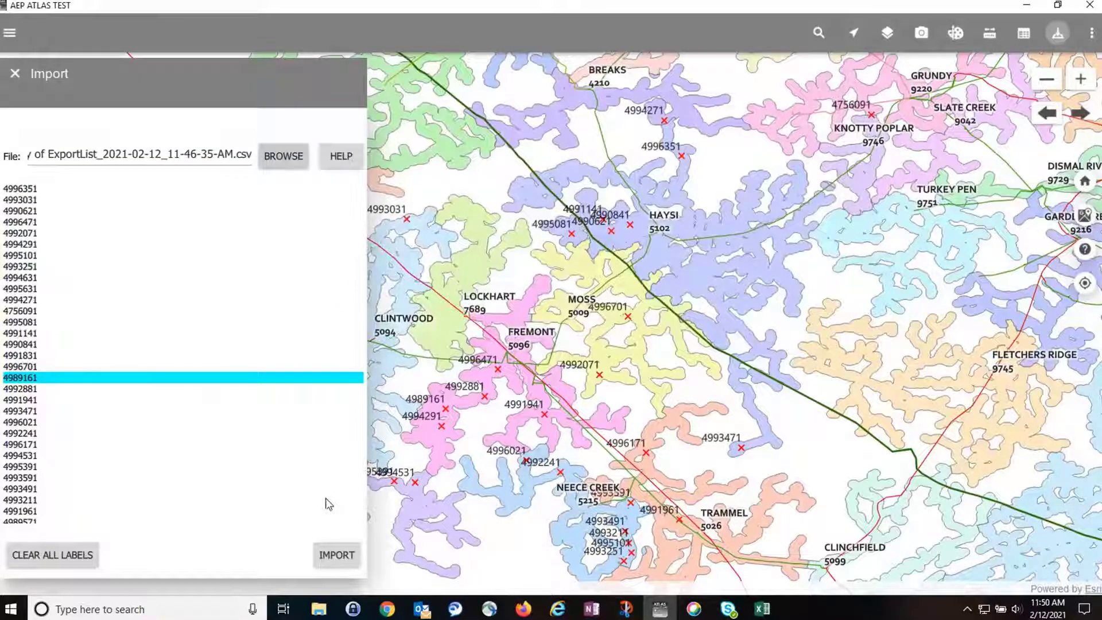
left_click(328, 552)
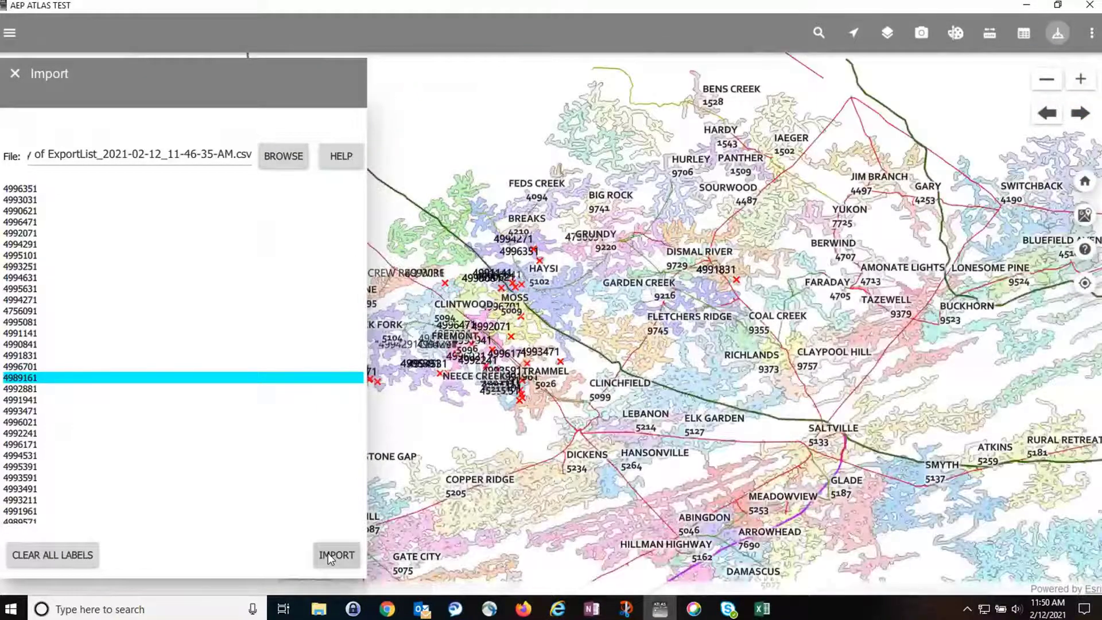
- Locate on the map the imported order labelled NC CREW REQ WIRE and the one labelled with the crew member's name
scroll(243, 440, "down", 4)
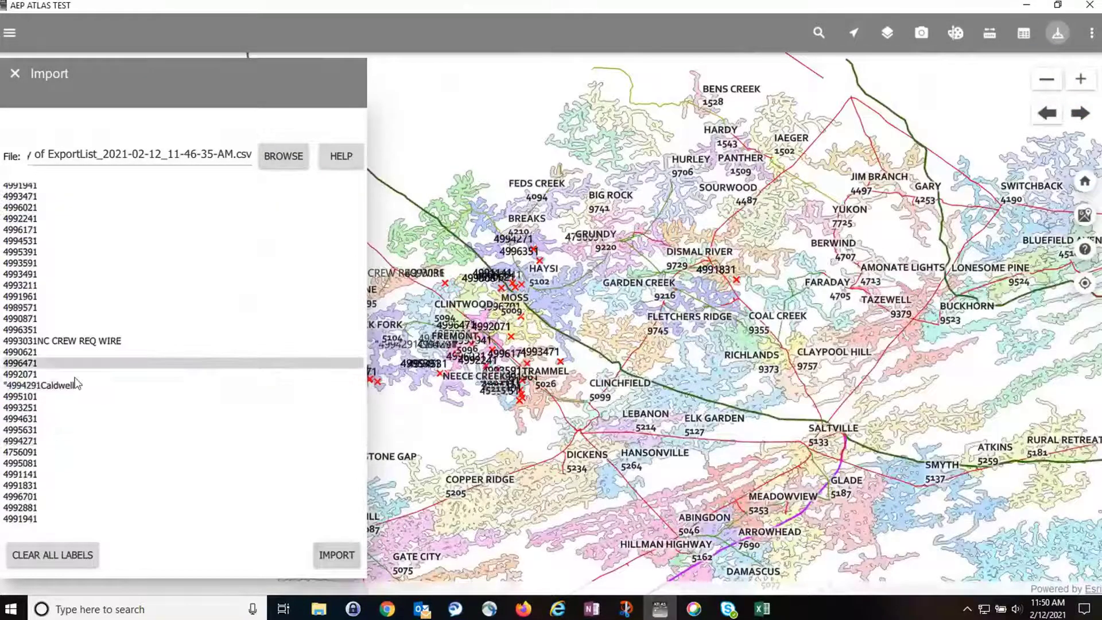
left_click(98, 352)
scroll(89, 330, "down", 1)
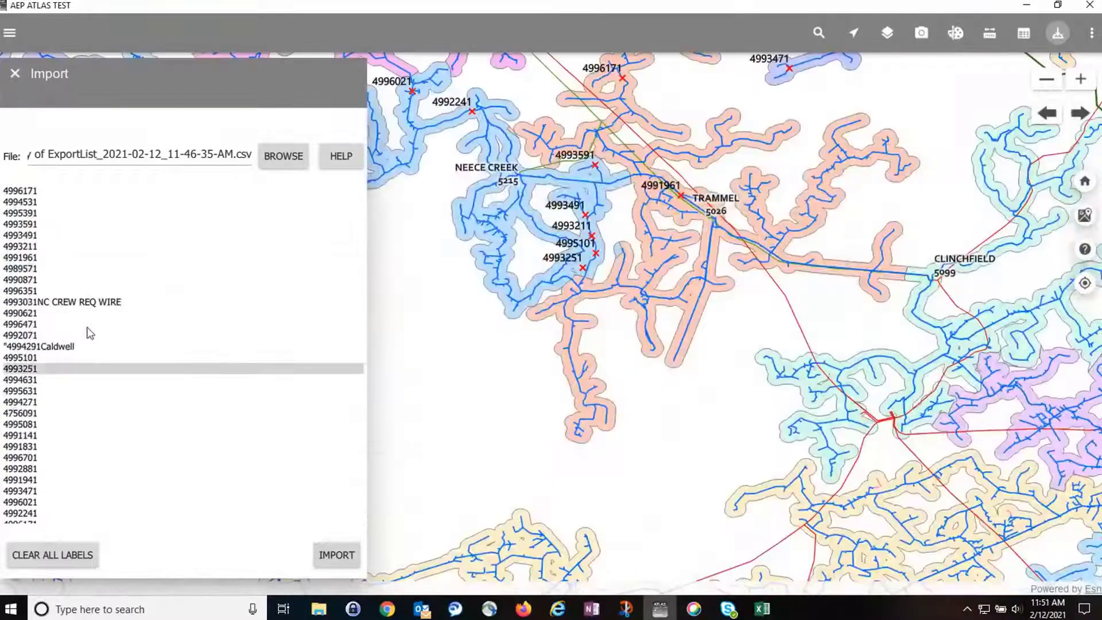
left_click(90, 304)
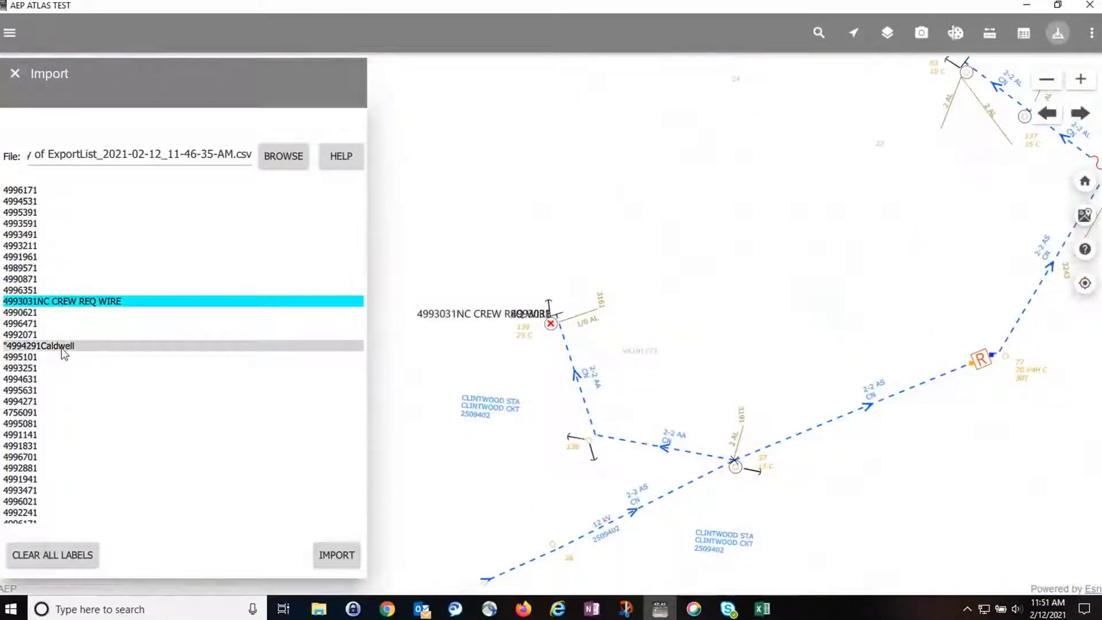
left_click(305, 344)
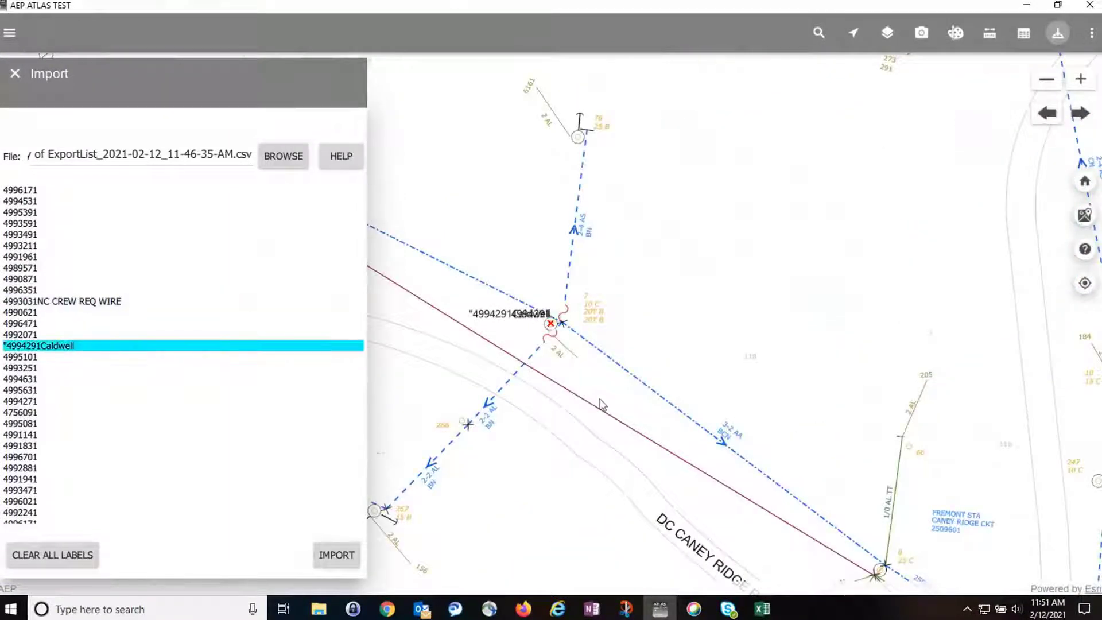